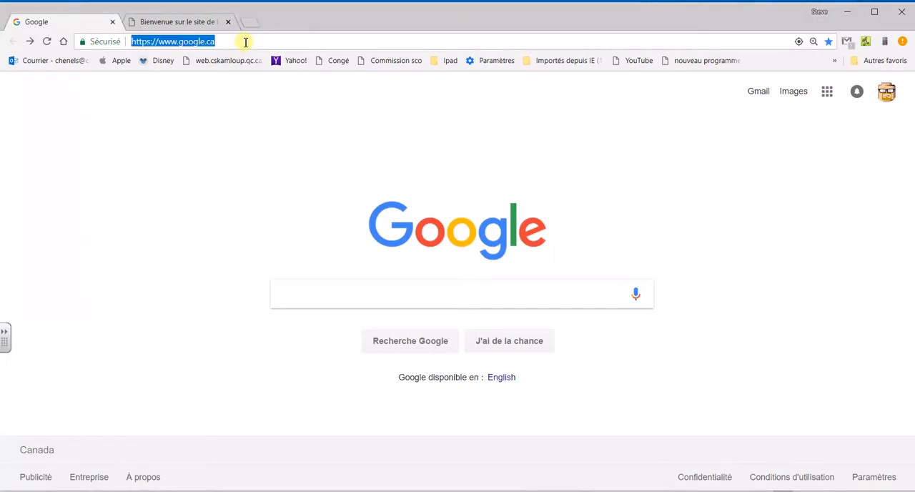
# Open the doodle.com website in the current browser tab.
pyautogui.write('dd')
pyautogui.press('BackSpace')
pyautogui.write('oo')
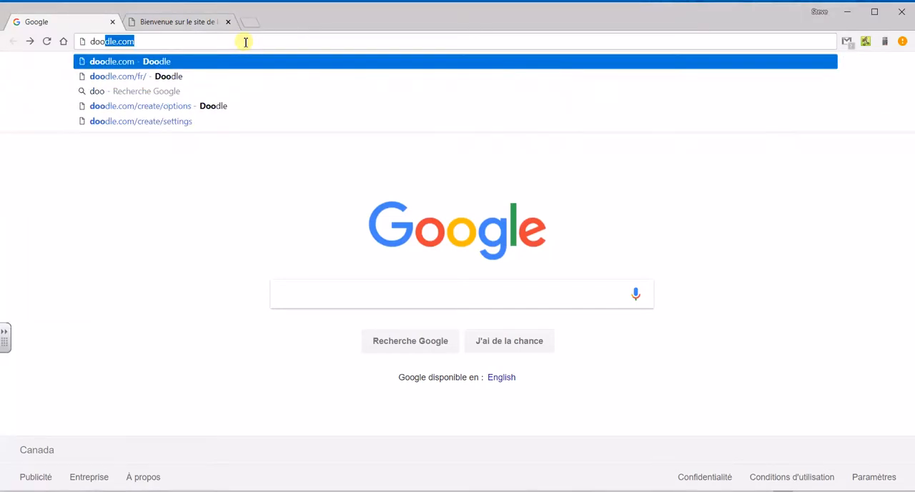
pyautogui.press('Right')
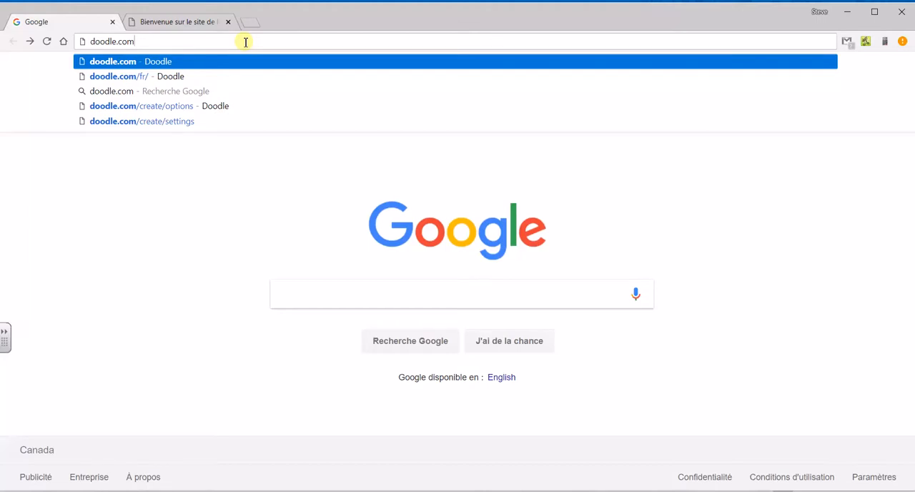
pyautogui.press('Return')
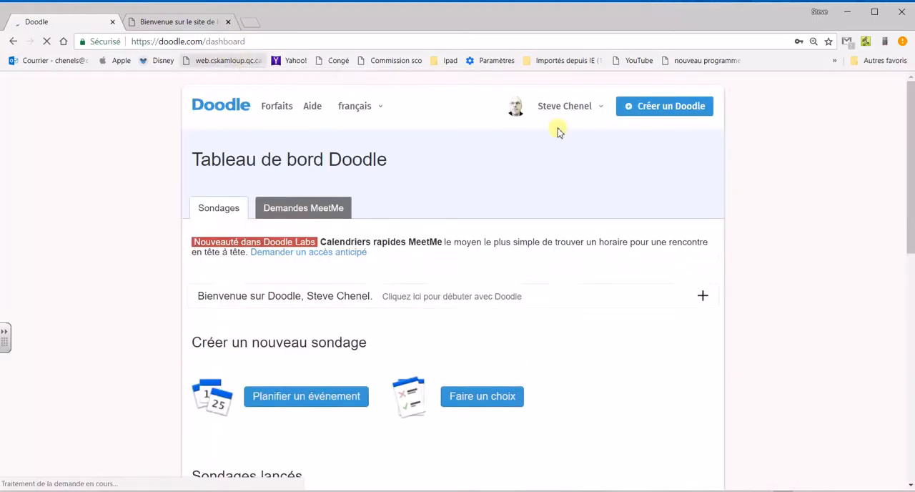
# Sign out of the Doodle account and sign back in to the dashboard.
pyautogui.click(588, 112)
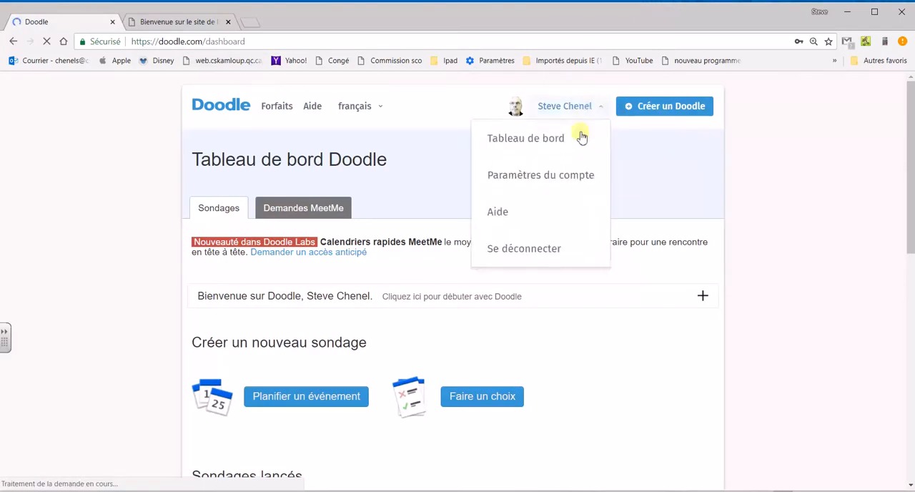
pyautogui.click(509, 250)
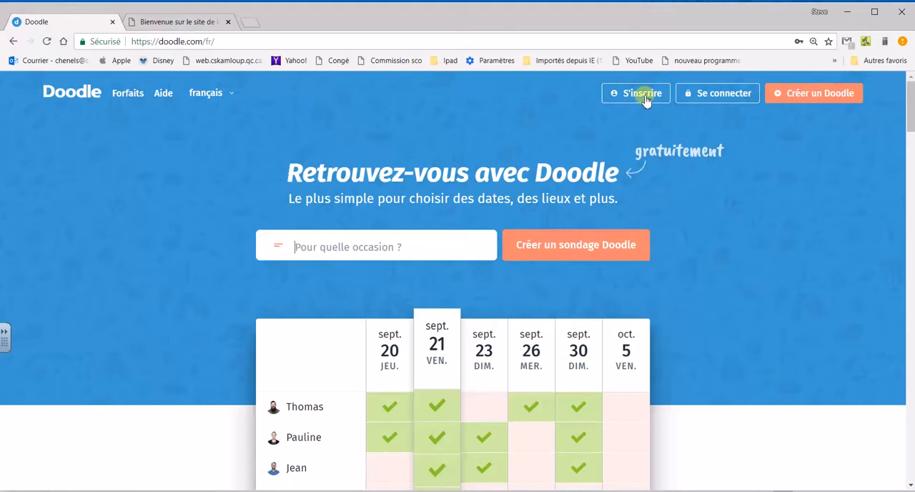
pyautogui.click(717, 94)
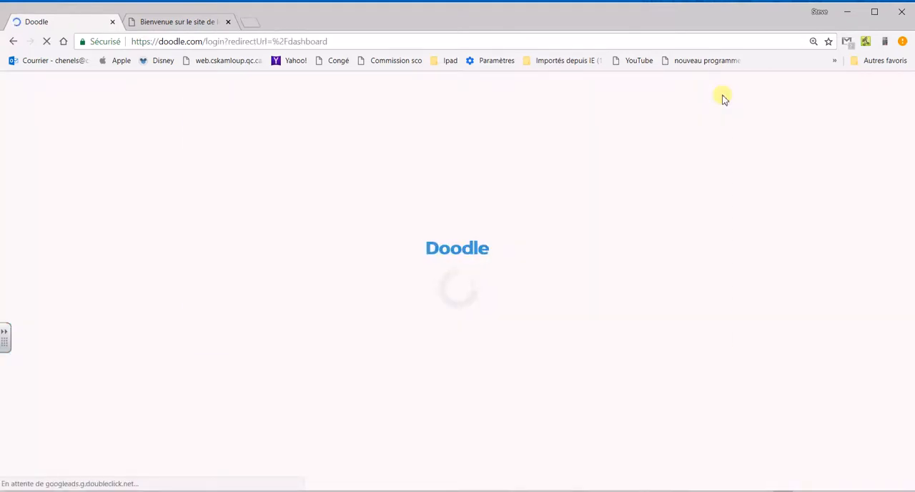
pyautogui.click(669, 251)
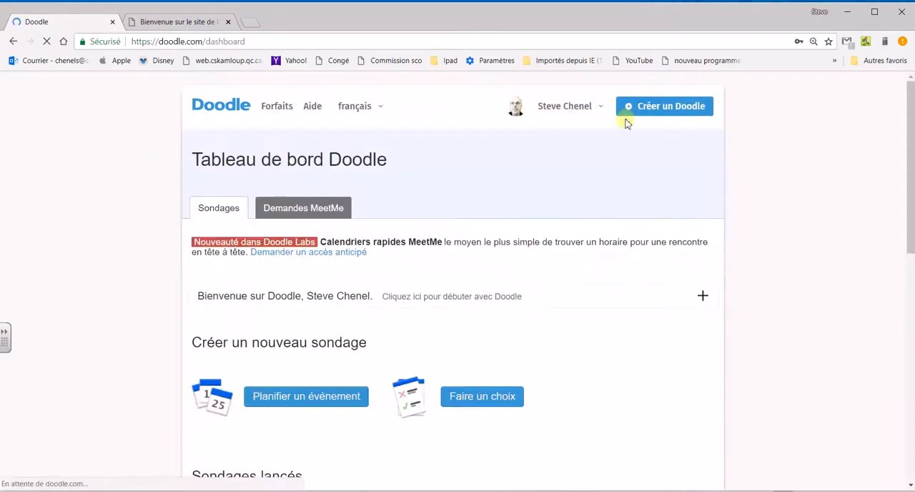
# Look over the launched and invited polls on the dashboard and start creating a new Doodle.
pyautogui.scroll(-3, 473, 207)
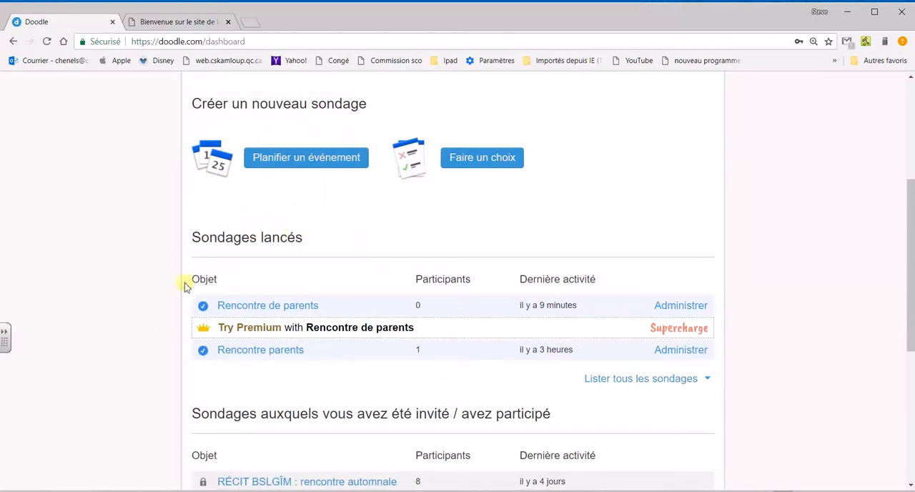
pyautogui.scroll(-3, 171, 365)
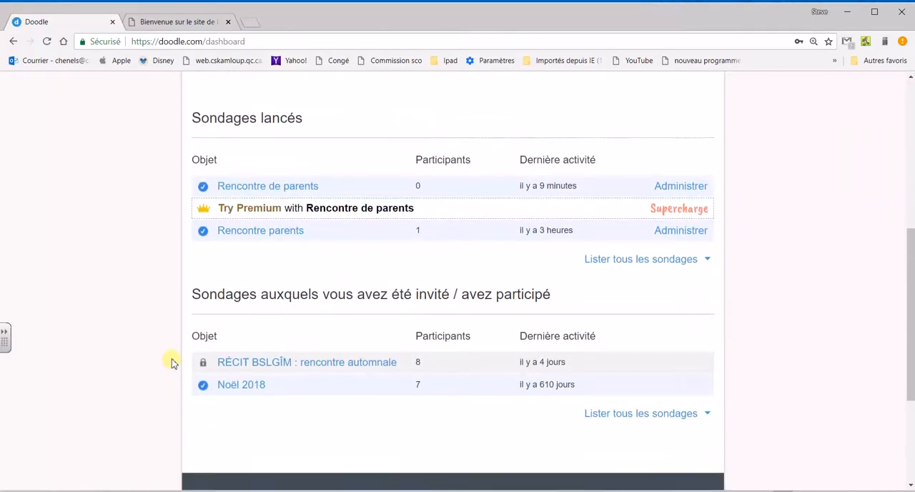
pyautogui.scroll(2, 326, 260)
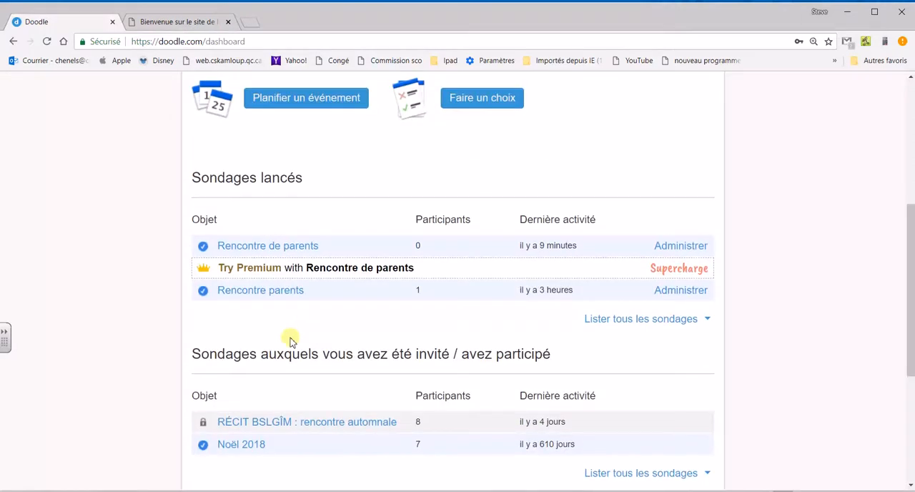
pyautogui.scroll(5, 335, 407)
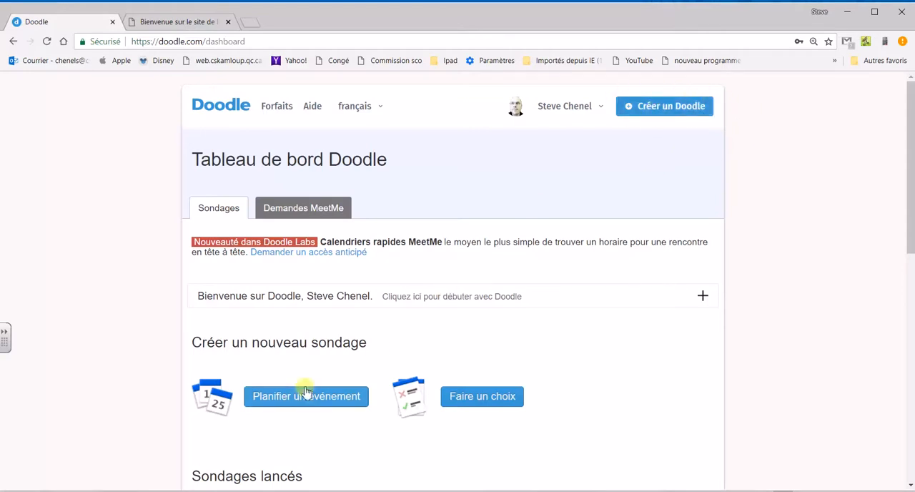
pyautogui.click(658, 108)
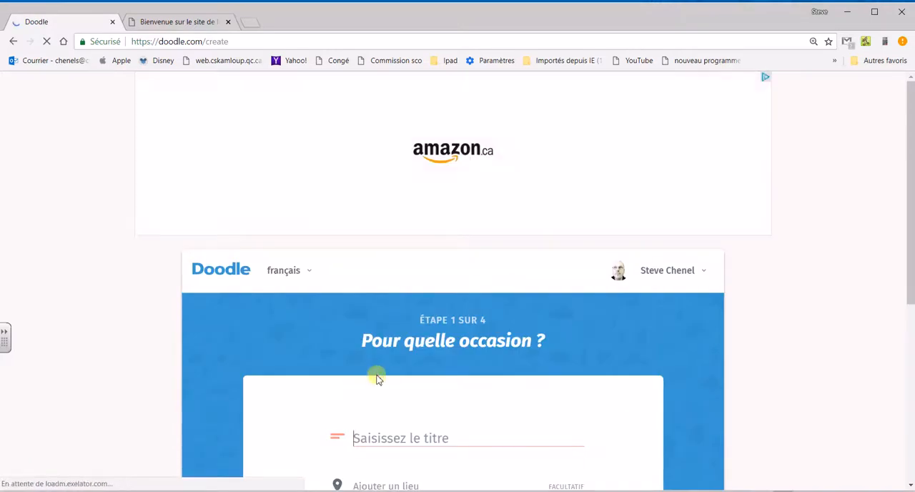
# Title the poll "Rencontre parents avec" followed by the organizer's first name.
pyautogui.scroll(-2, 372, 415)
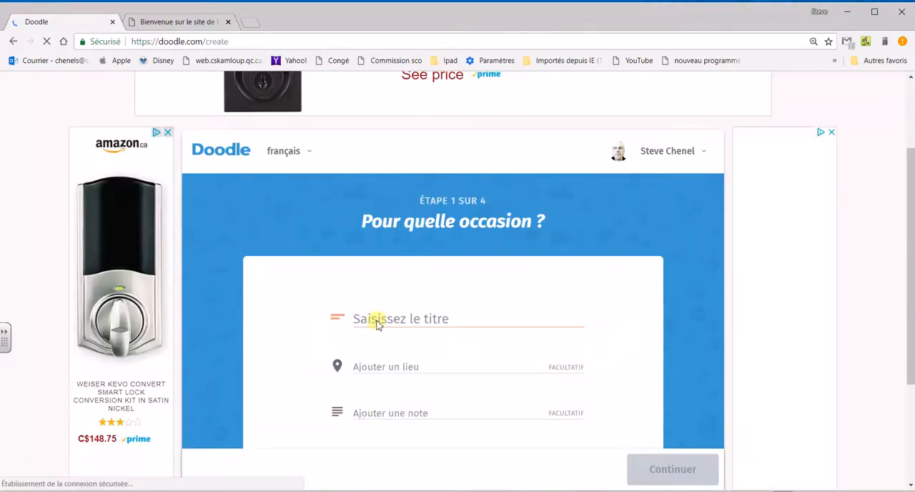
pyautogui.write('Rencontre ')
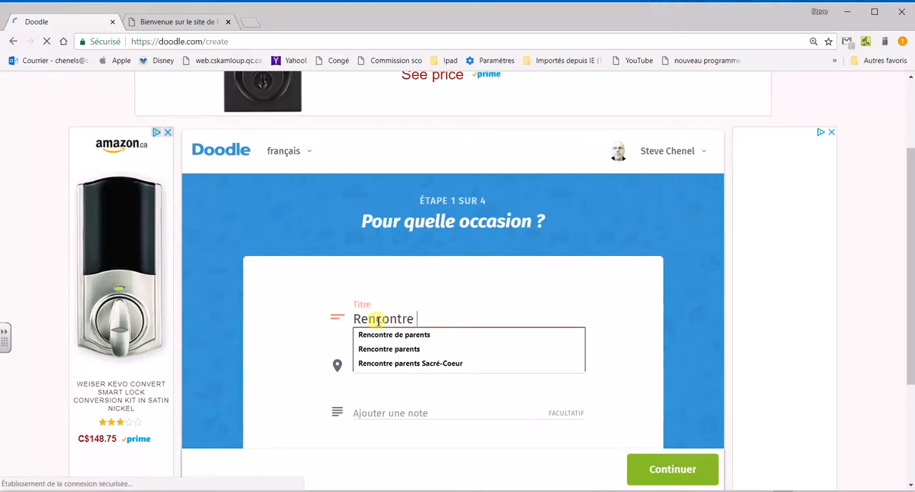
pyautogui.write('paren')
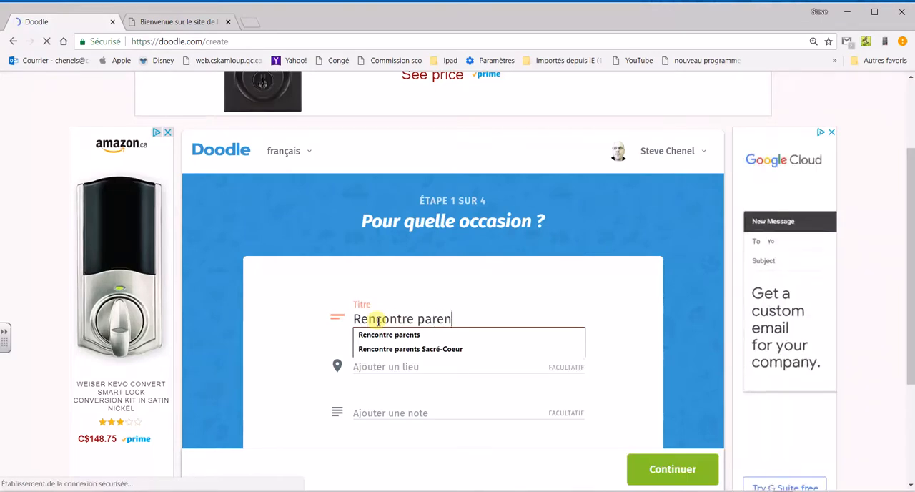
pyautogui.write('ts avec Steve')
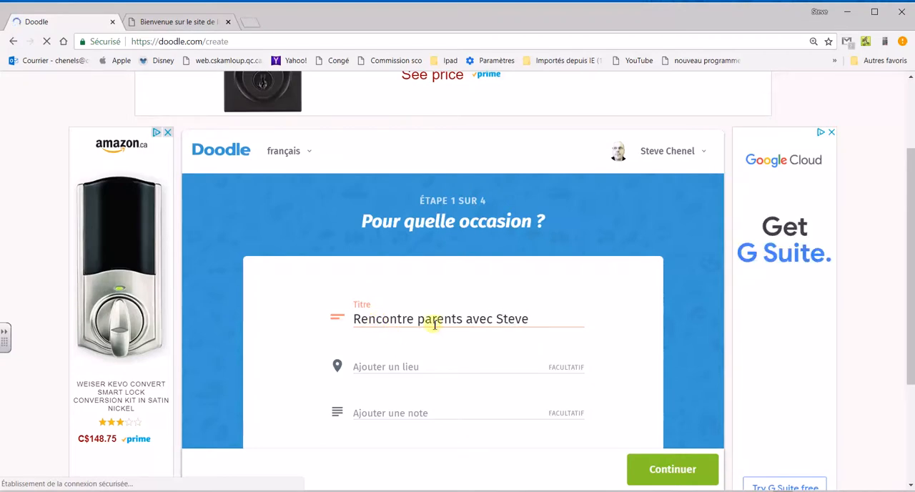
pyautogui.moveTo(529, 319); pyautogui.dragTo(434, 319)
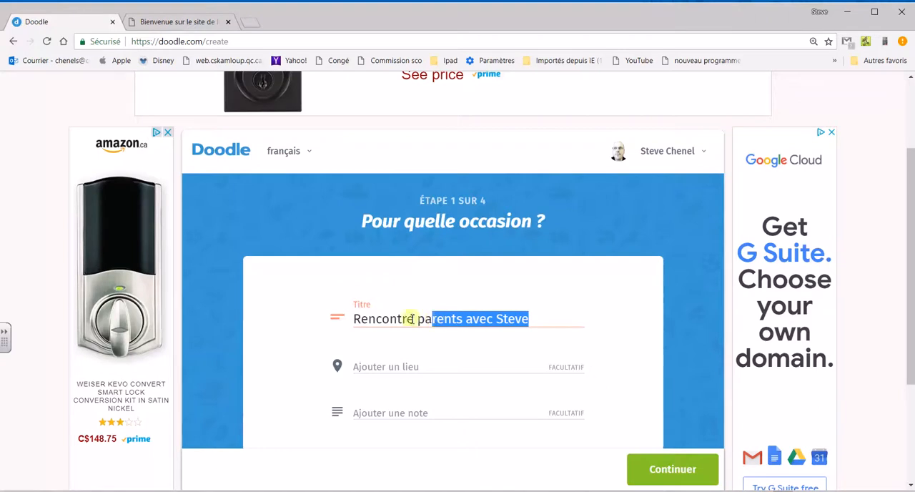
pyautogui.click(384, 321)
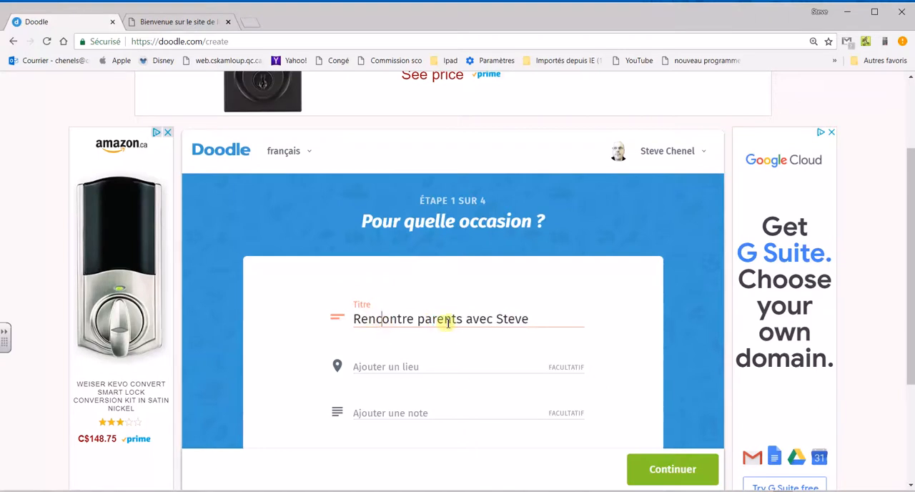
# Set the meeting location to R-219 without adding a note and continue to the proposals stage.
pyautogui.click(396, 366)
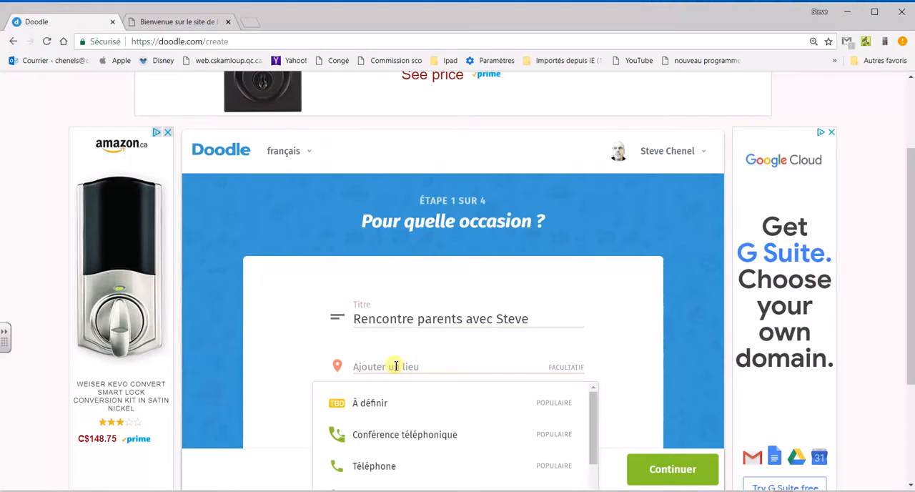
pyautogui.write('R-219')
pyautogui.scroll(-3, 397, 372)
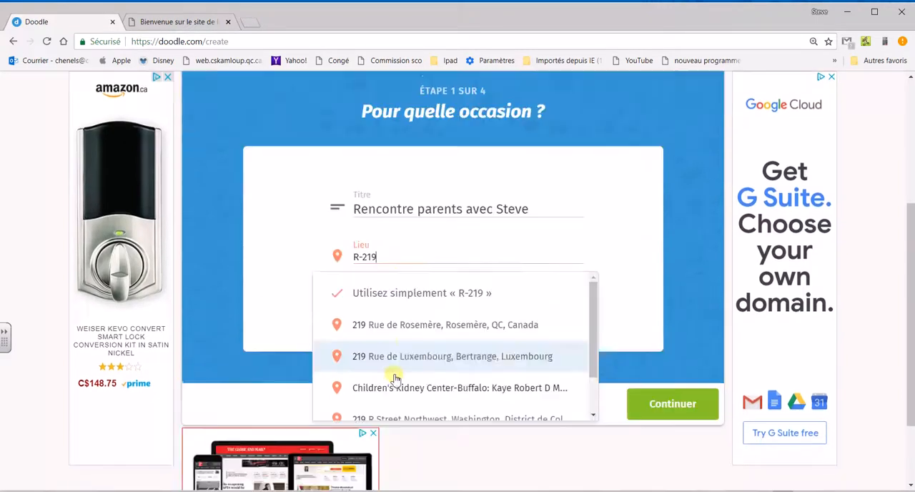
pyautogui.click(644, 249)
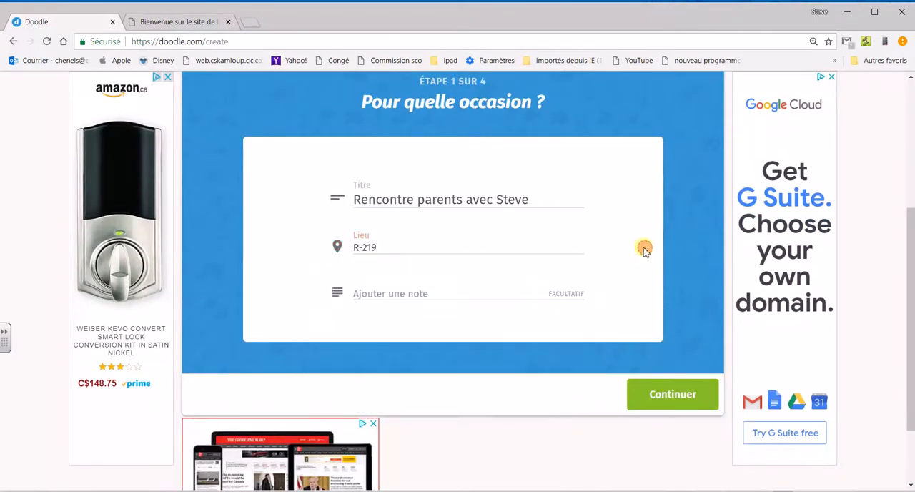
pyautogui.click(392, 293)
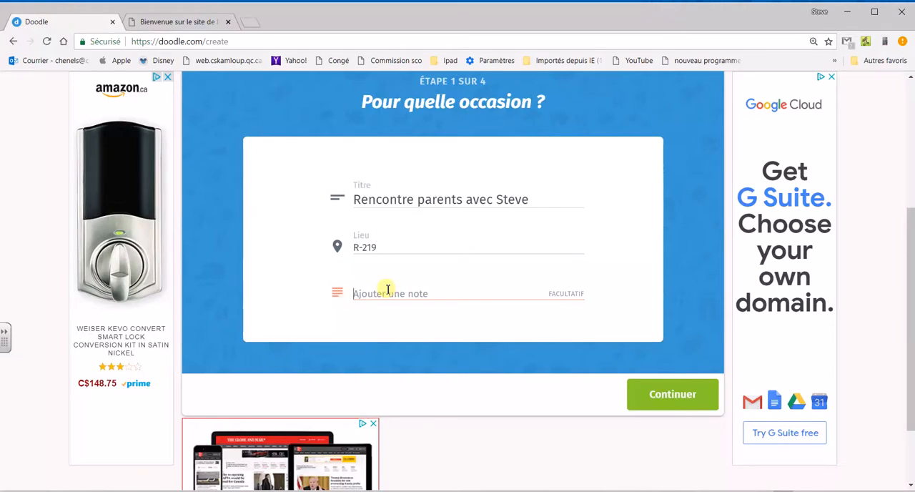
pyautogui.click(669, 401)
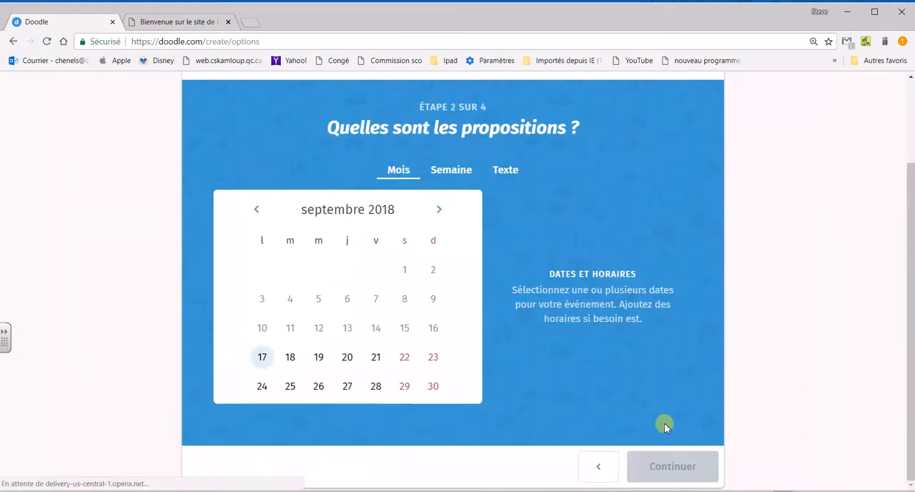
# Select 25 and 26 October 2018 as the proposed dates in the month calendar.
pyautogui.click(439, 202)
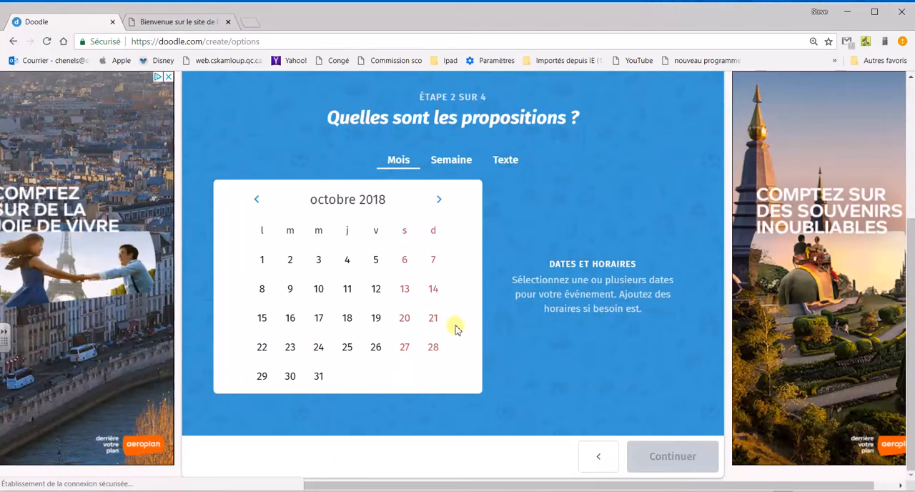
pyautogui.click(348, 349)
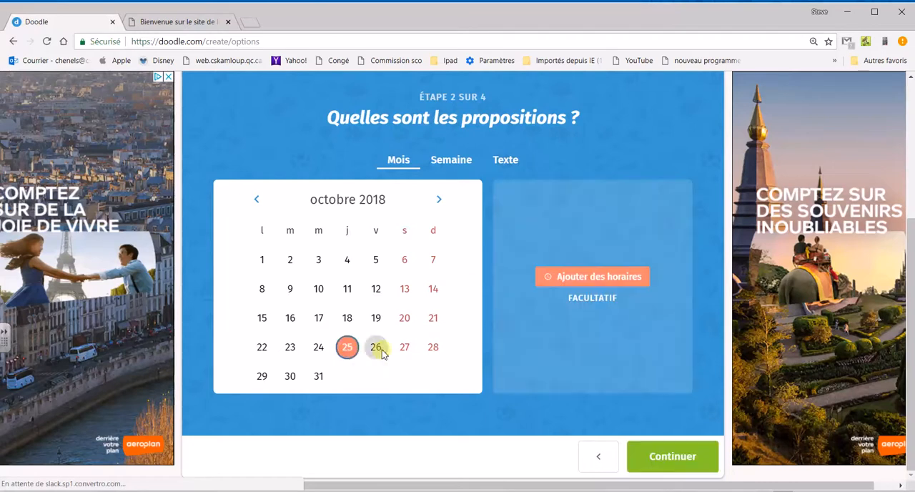
pyautogui.click(376, 348)
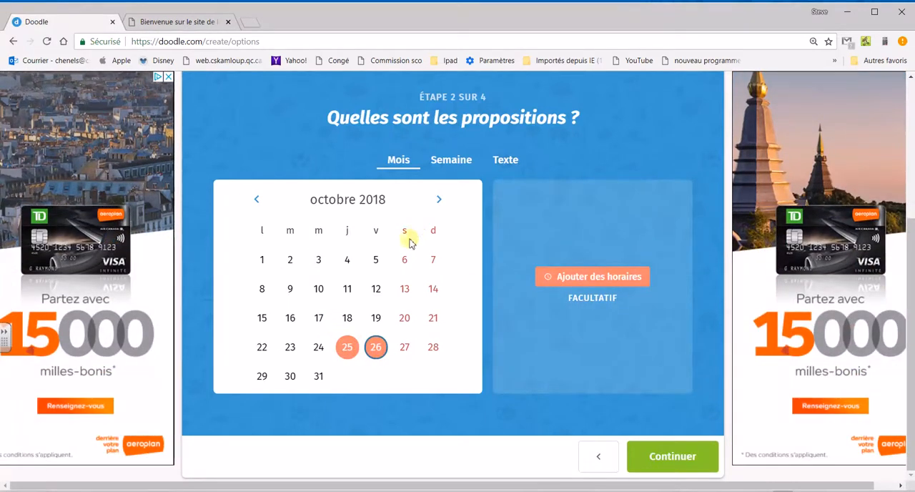
# Examine the week and text formats for entering proposals and return to the month calendar.
pyautogui.click(448, 164)
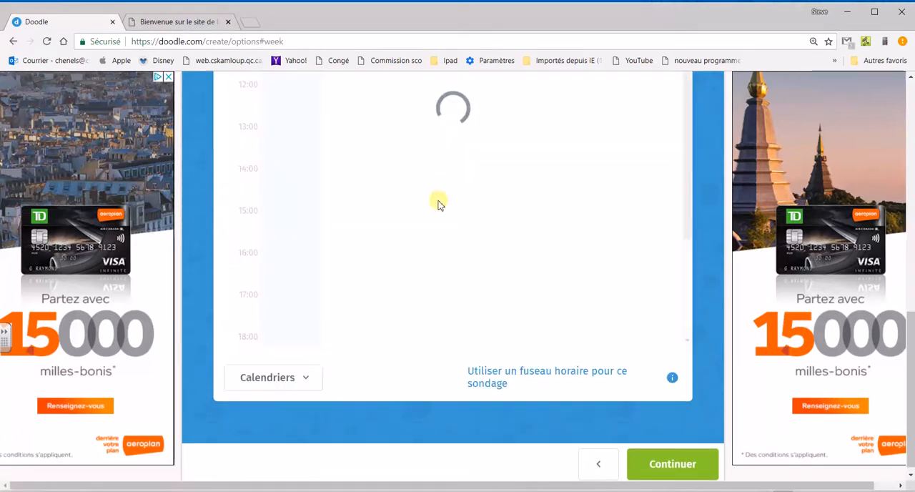
pyautogui.scroll(3, 429, 201)
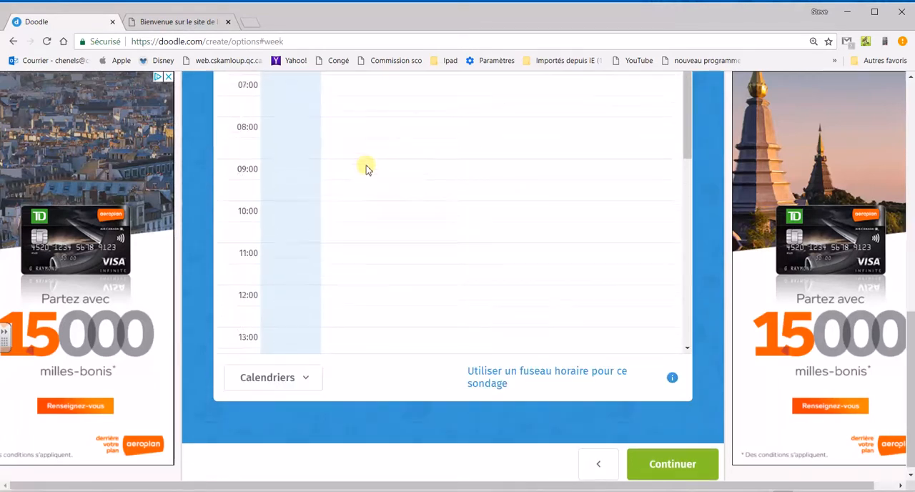
pyautogui.scroll(3, 366, 168)
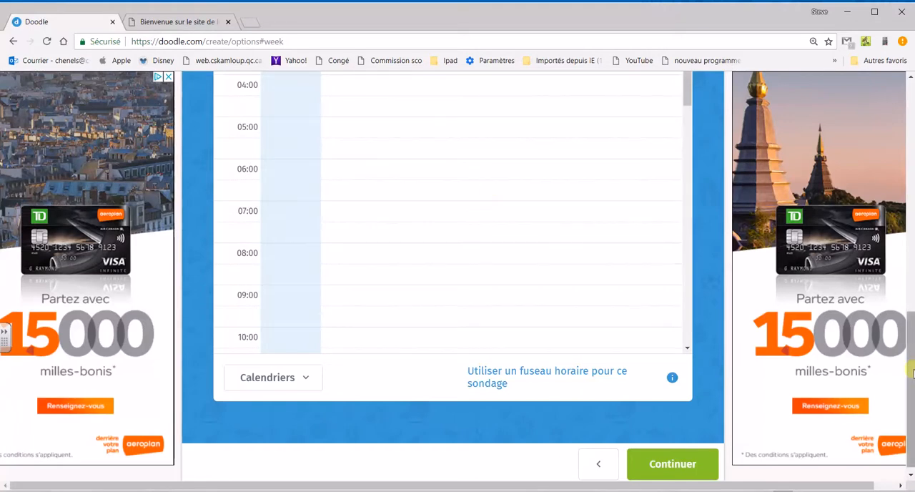
pyautogui.moveTo(911, 372); pyautogui.dragTo(905, 172)
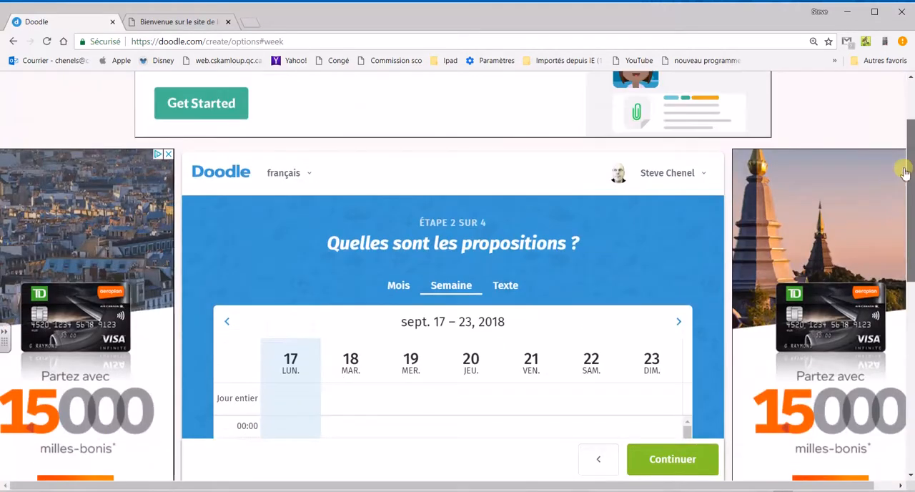
pyautogui.click(510, 286)
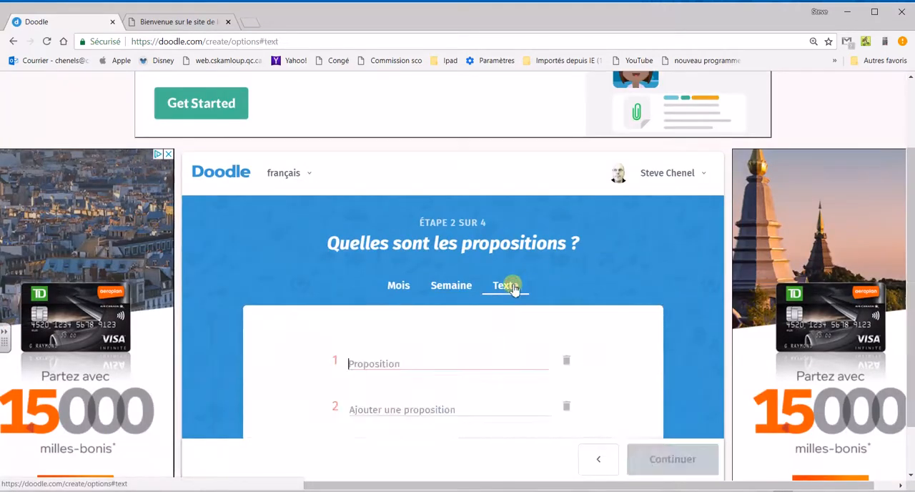
pyautogui.click(369, 364)
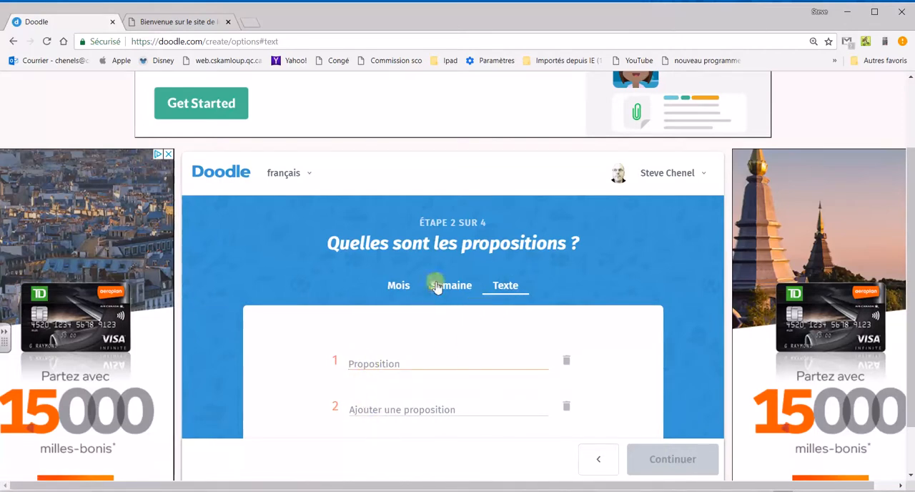
pyautogui.click(401, 288)
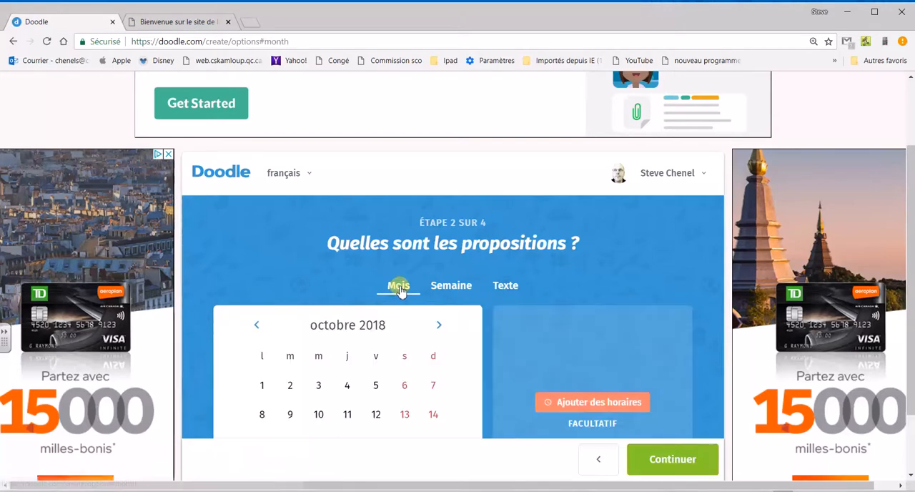
# Add time slots to the proposals and set 15h as the first start time shared by both dates.
pyautogui.scroll(-1, 399, 292)
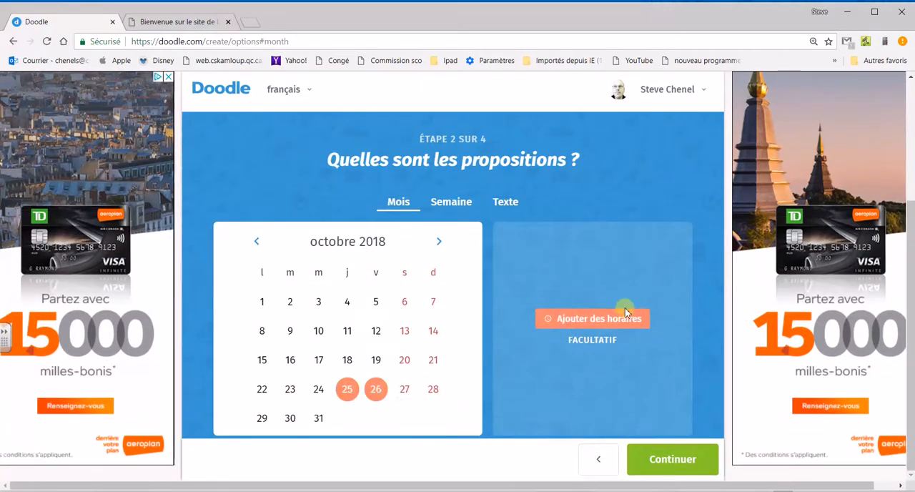
pyautogui.click(608, 324)
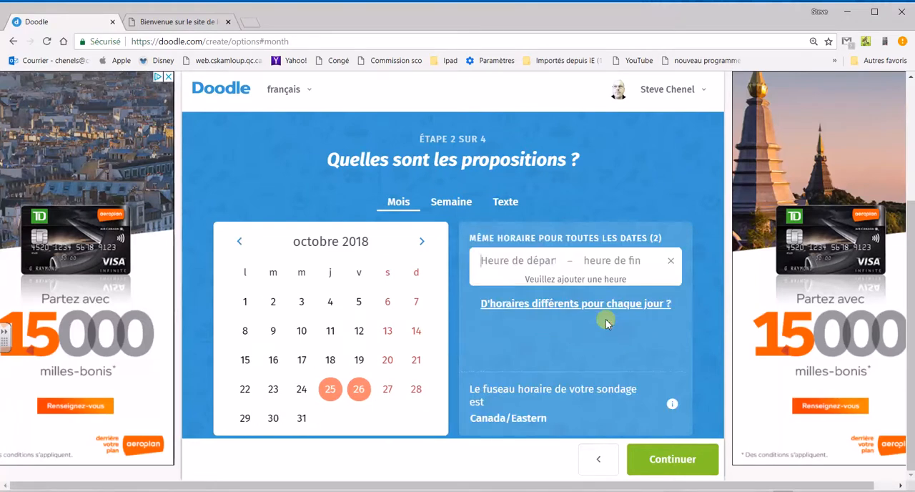
pyautogui.write('15h')
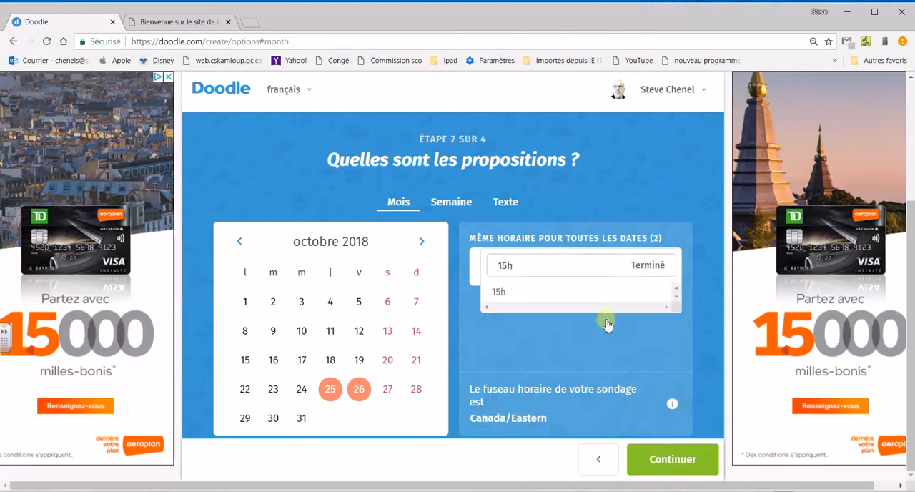
pyautogui.click(606, 319)
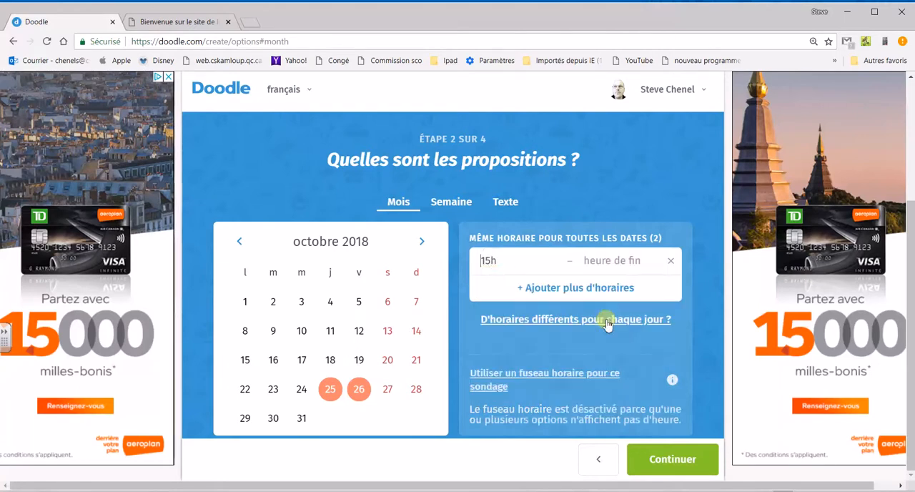
# Add a second shared slot starting at 15h20 for both proposed dates.
pyautogui.click(555, 289)
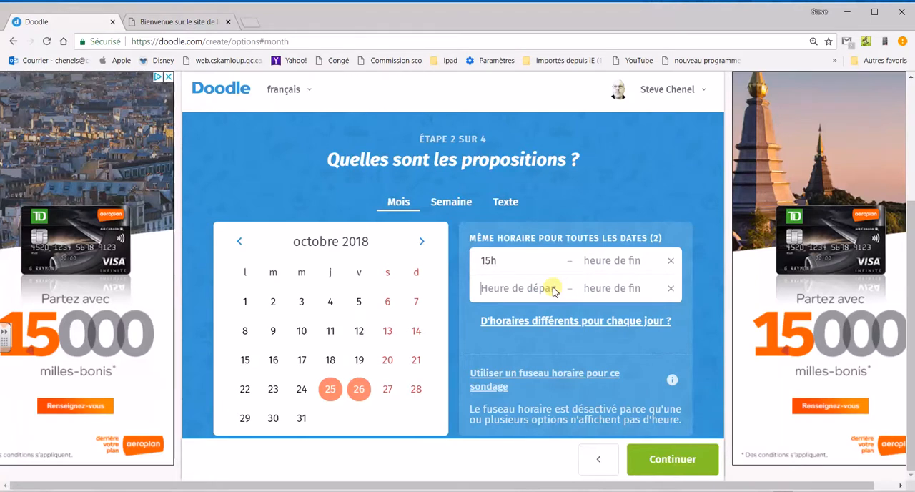
pyautogui.write('5h20')
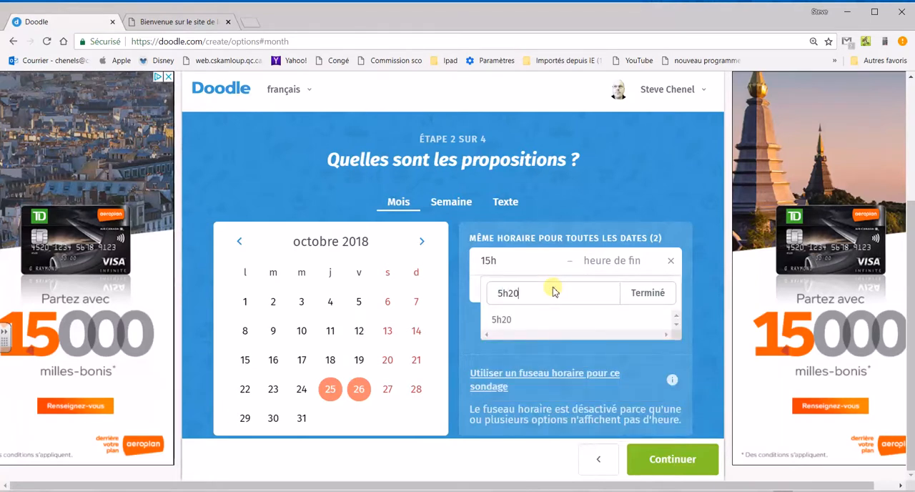
pyautogui.press('Left')
pyautogui.write('1')
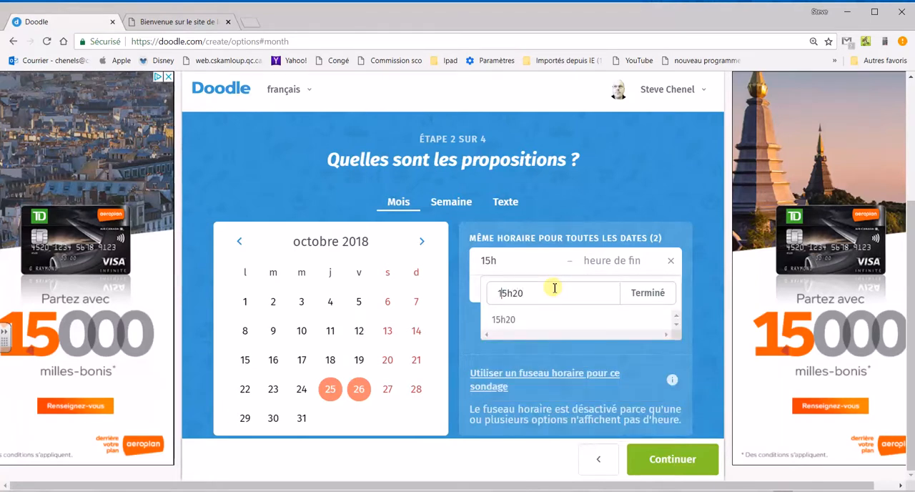
pyautogui.press('Return')
# Add a third shared slot starting at 15h40, leaving its end time empty.
pyautogui.click(537, 315)
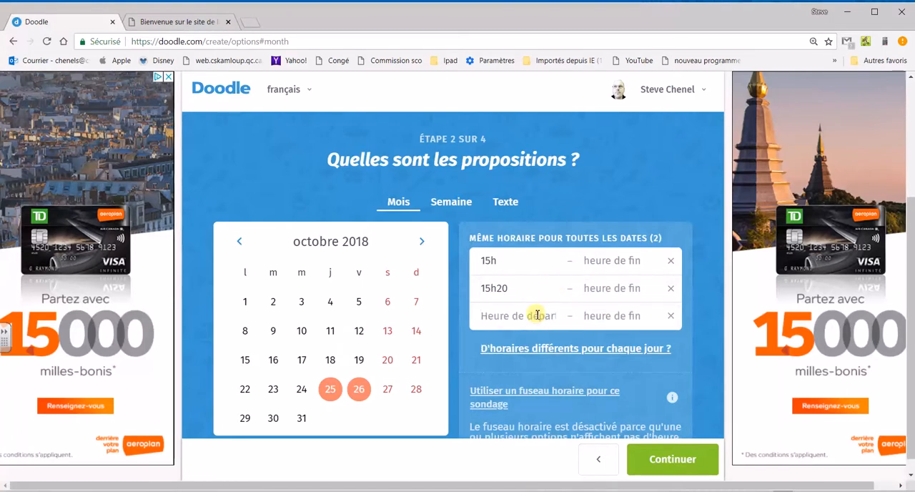
pyautogui.write('15h')
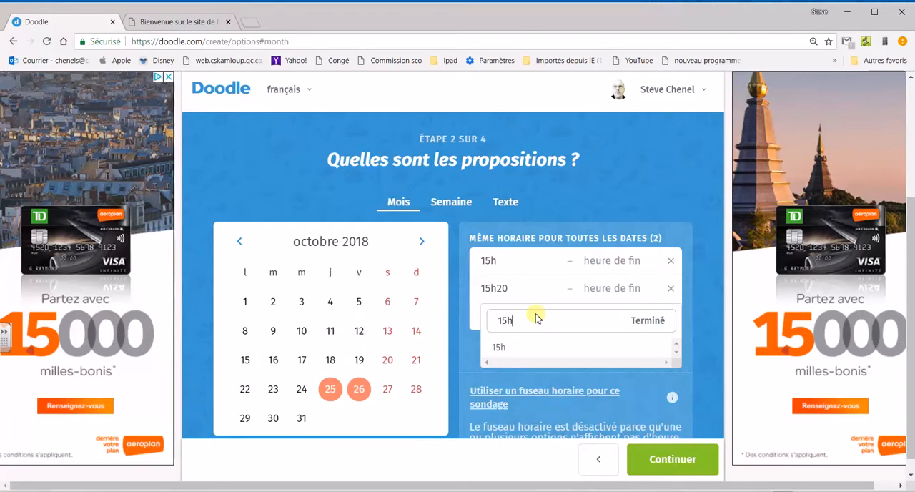
pyautogui.write('40')
pyautogui.press('Return')
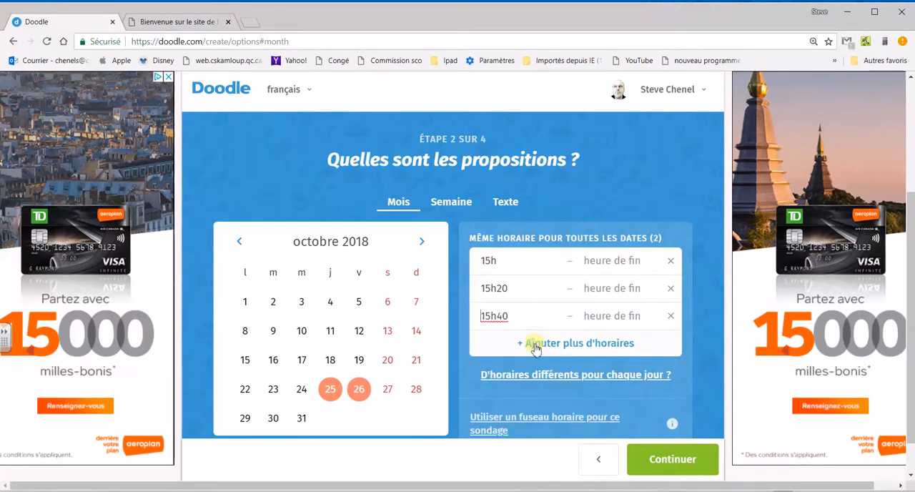
# Add a fourth shared slot starting at 16h for both dates.
pyautogui.click(530, 343)
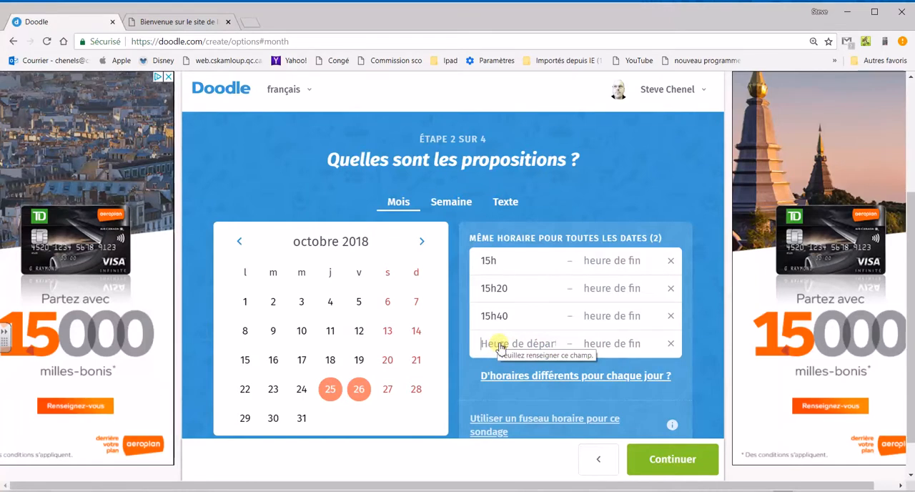
pyautogui.click(501, 344)
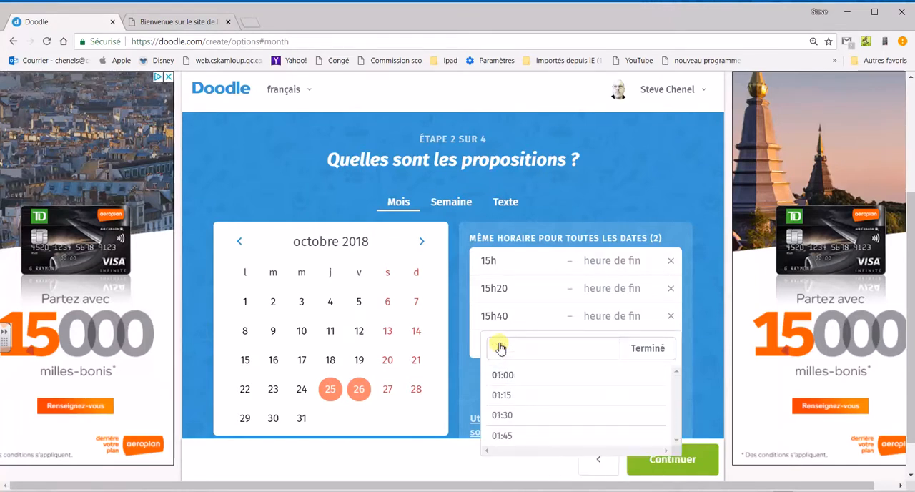
pyautogui.write('16h')
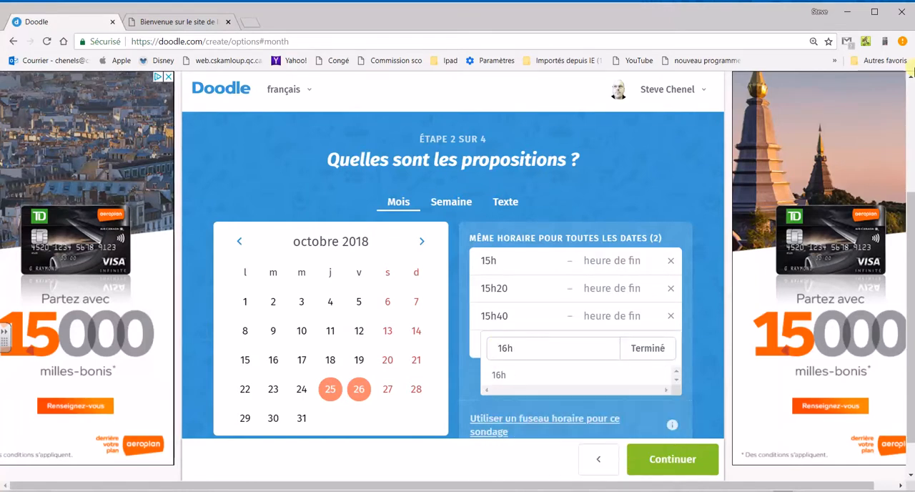
pyautogui.press('Return')
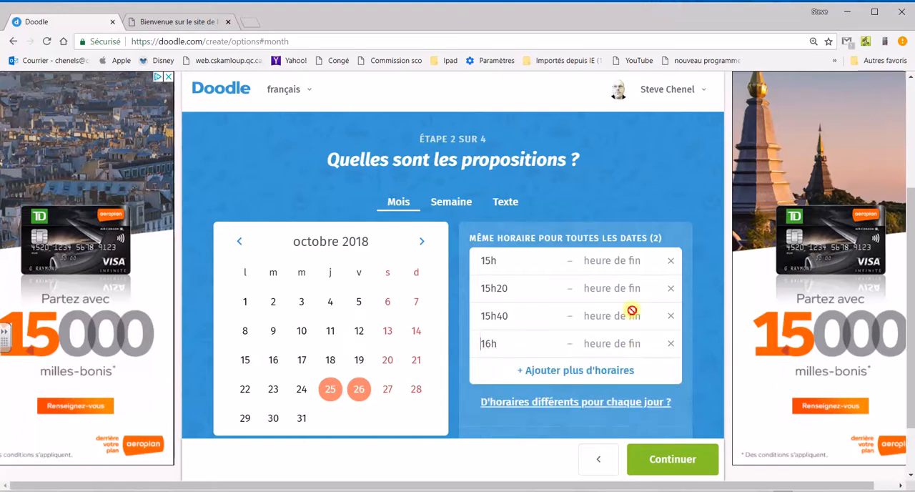
# Add a fifth shared slot starting at 16h30 for both dates.
pyautogui.click(576, 377)
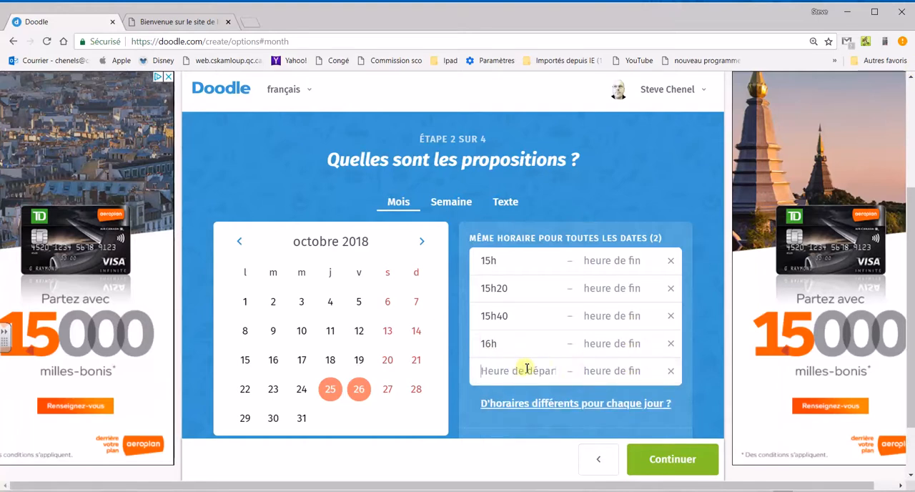
pyautogui.click(521, 367)
pyautogui.write('6')
pyautogui.press('BackSpace')
pyautogui.write('16h')
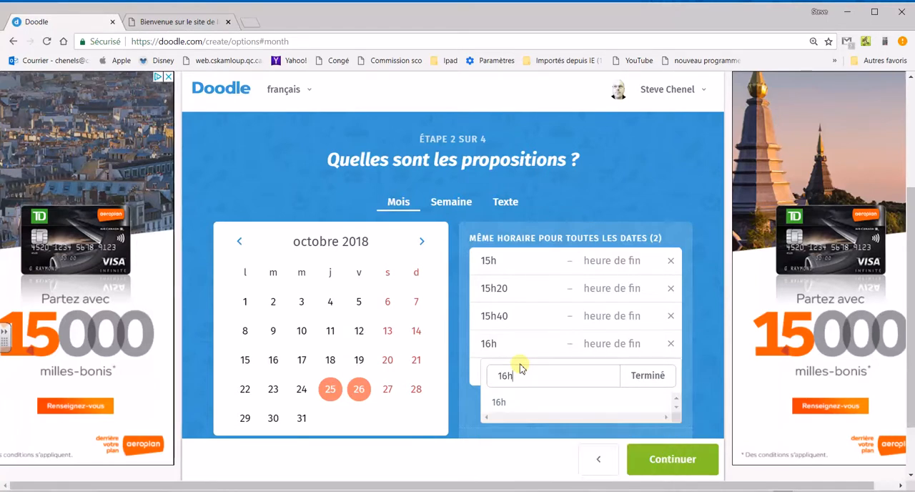
pyautogui.write('30')
pyautogui.press('Return')
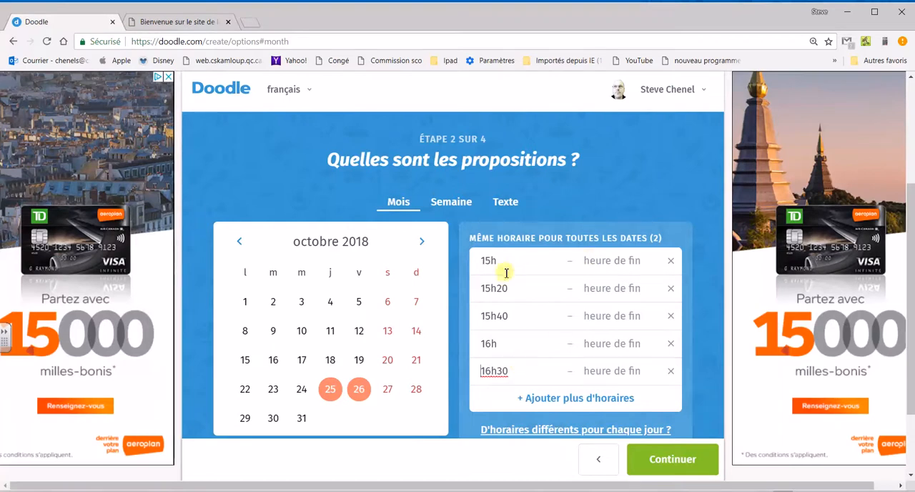
# Switch to different schedules for each day and remove the 16h30 slot from 26 October.
pyautogui.scroll(-1, 529, 304)
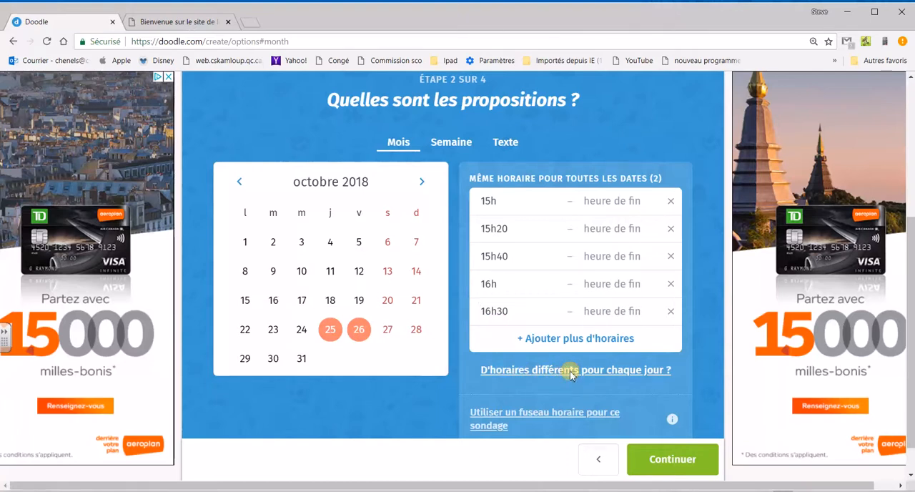
pyautogui.click(572, 372)
pyautogui.scroll(-3, 566, 370)
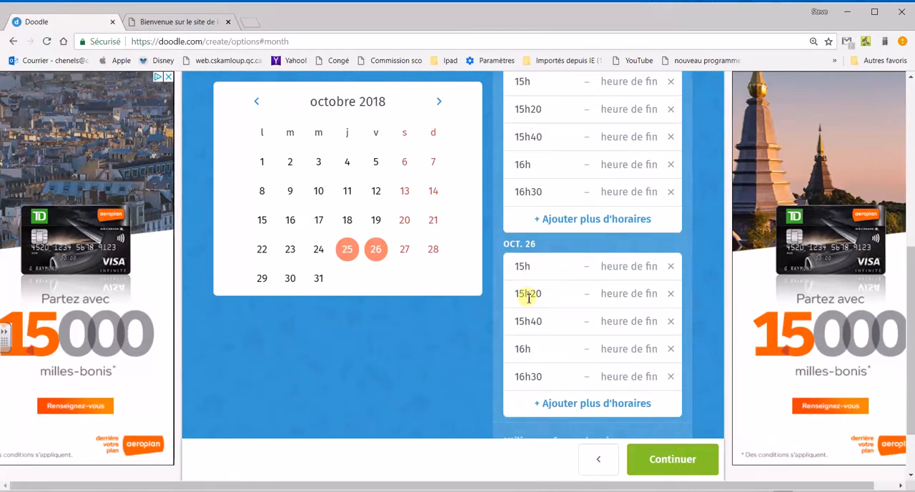
pyautogui.scroll(1, 529, 298)
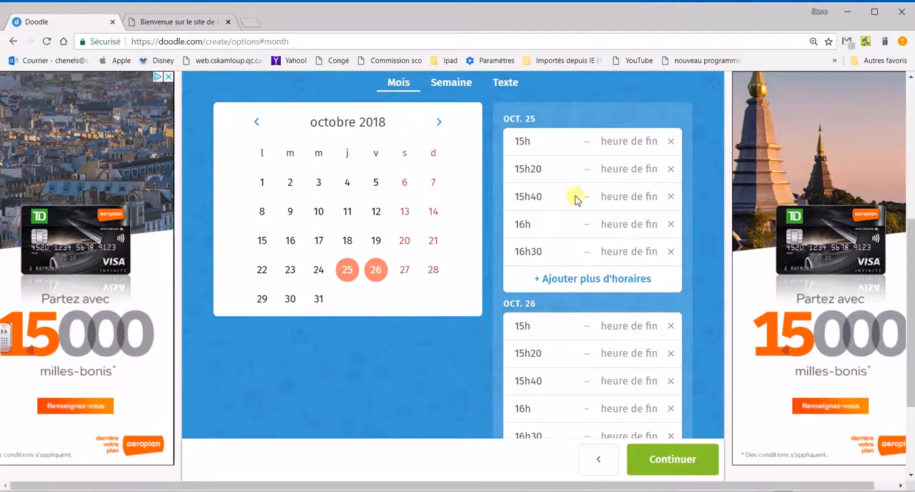
pyautogui.scroll(-1, 568, 232)
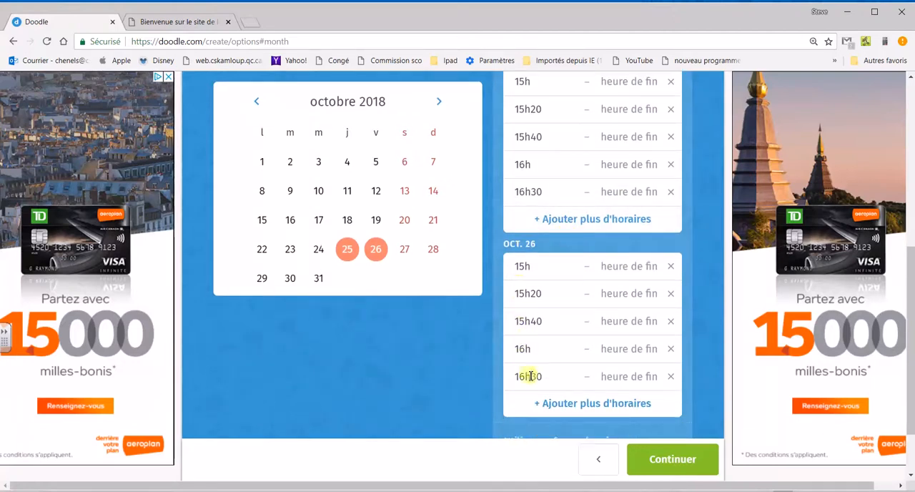
pyautogui.click(673, 381)
# Add a slot starting at 14h30 to the 25 October schedule only.
pyautogui.scroll(1, 668, 353)
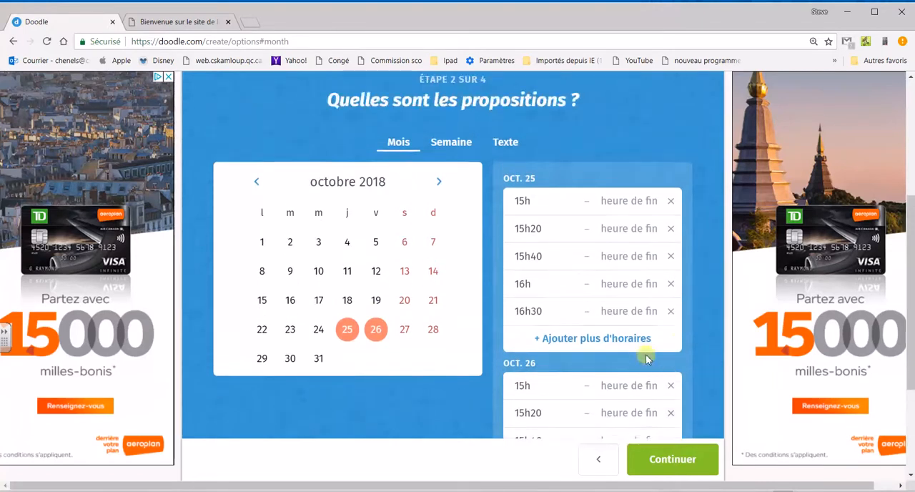
pyautogui.click(566, 341)
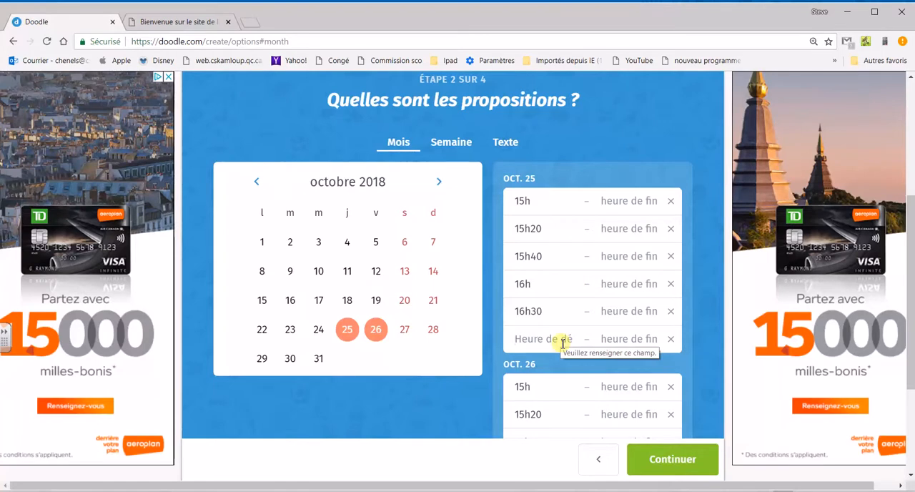
pyautogui.click(564, 343)
pyautogui.write('14')
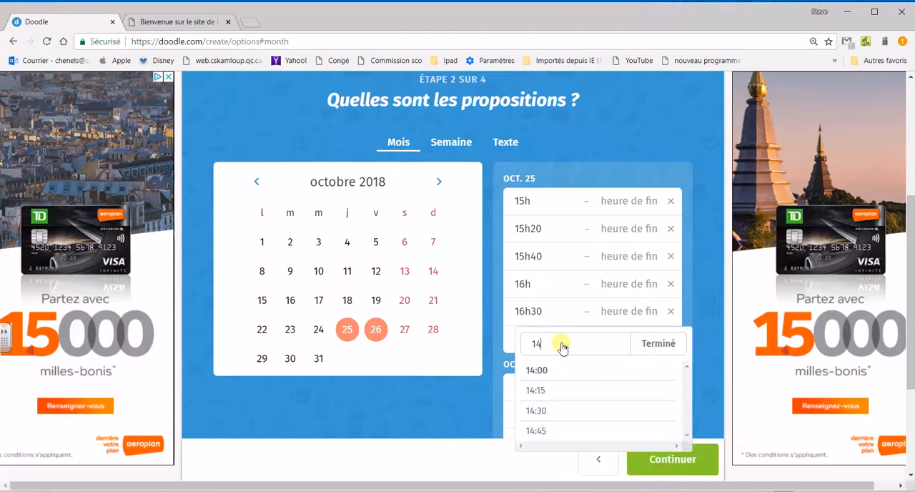
pyautogui.write('h30')
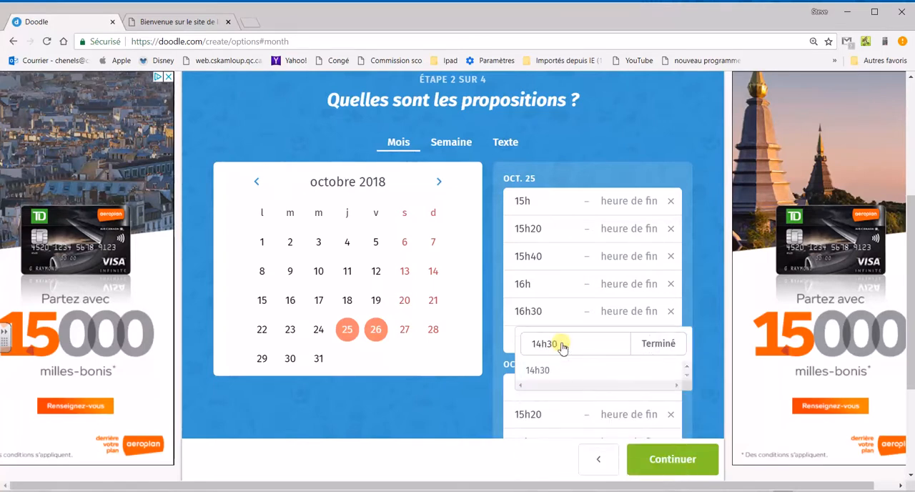
pyautogui.press('Return')
# Add another slot starting at 14h to the 25 October schedule, without an end time.
pyautogui.click(562, 366)
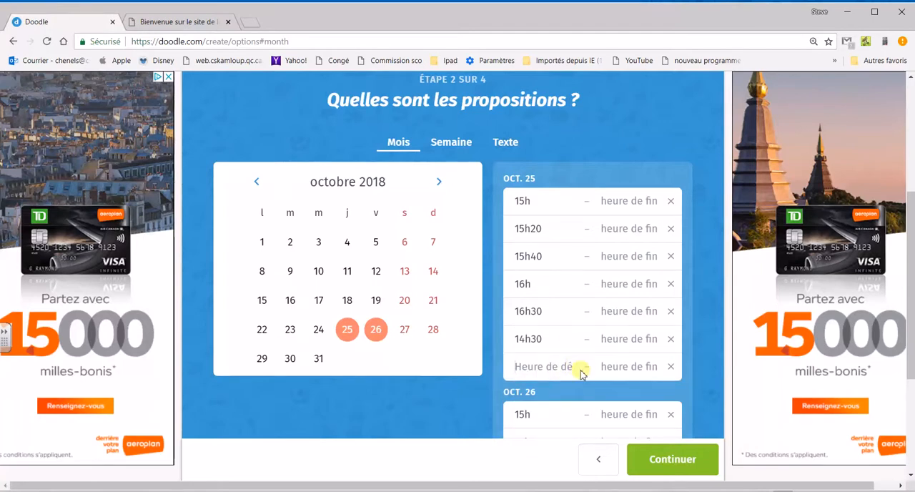
pyautogui.click(581, 373)
pyautogui.write('4')
pyautogui.press('BackSpace')
pyautogui.write('1')
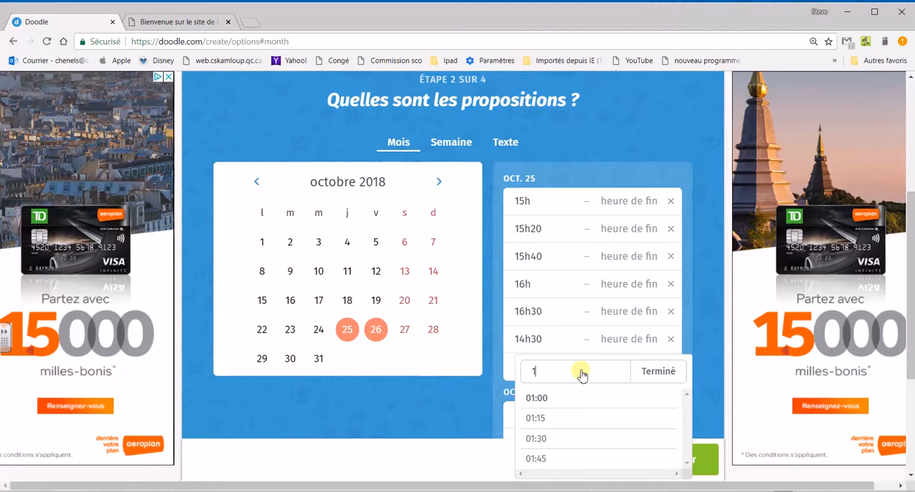
pyautogui.write('4h')
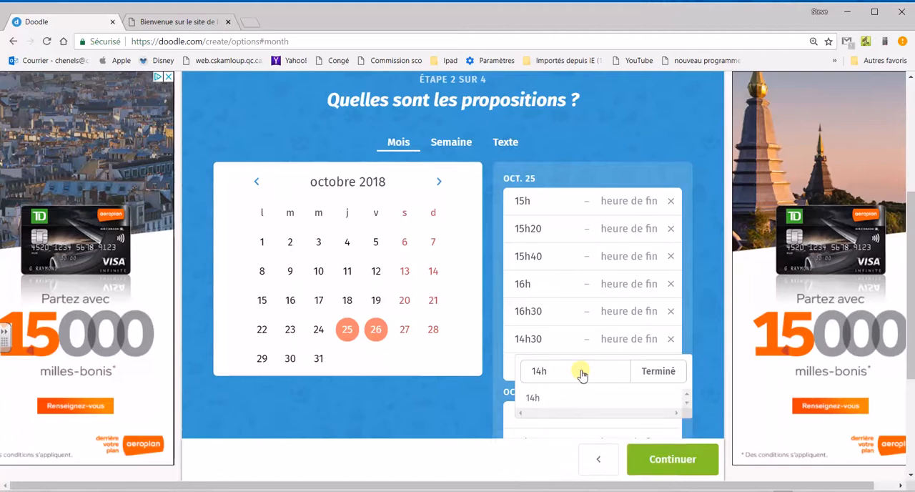
pyautogui.press('Return')
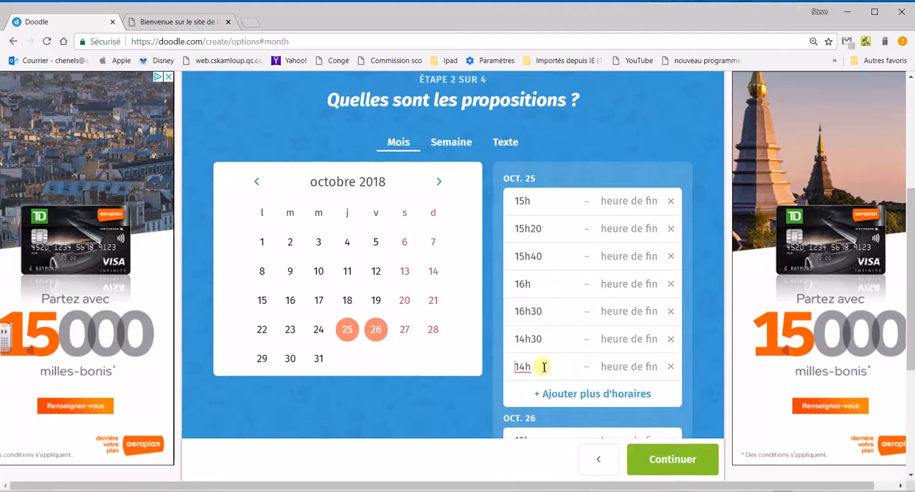
pyautogui.moveTo(649, 370); pyautogui.dragTo(630, 372)
pyautogui.click(591, 368)
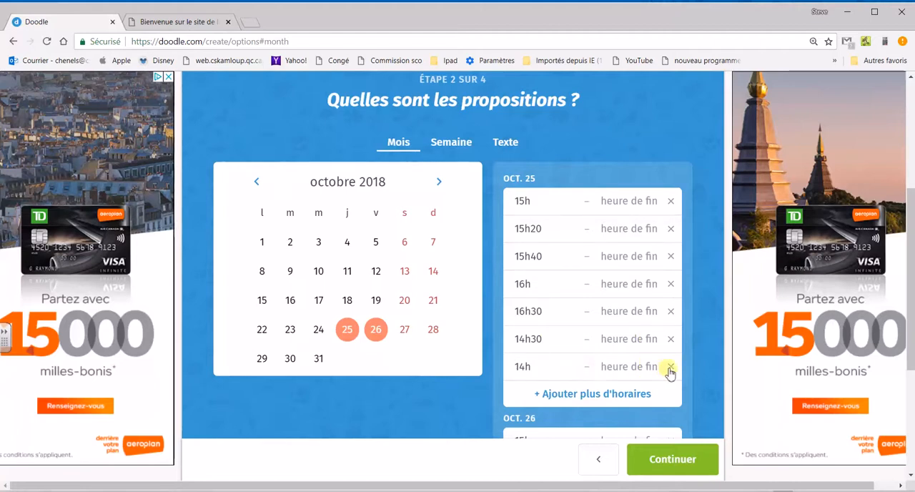
# Continue to the poll settings and review the yes/no/if-need-be option and the limit on votes per proposal.
pyautogui.scroll(-3, 608, 394)
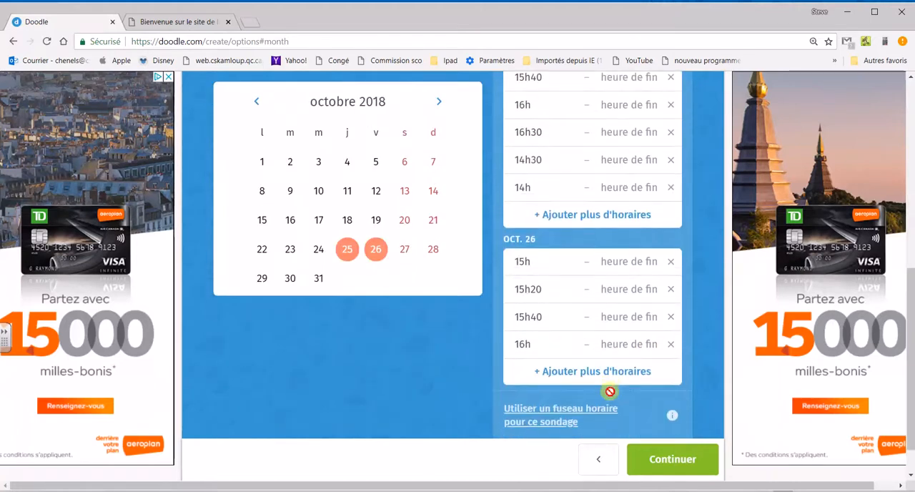
pyautogui.click(673, 466)
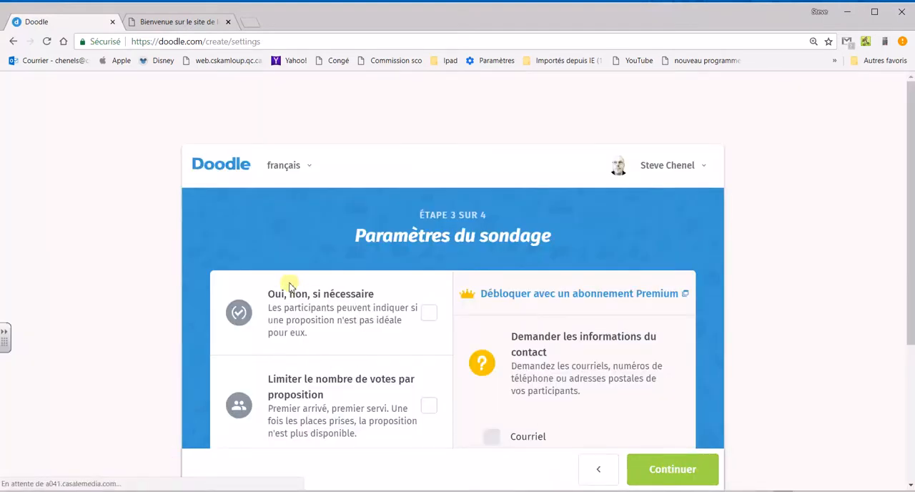
pyautogui.scroll(-1, 305, 289)
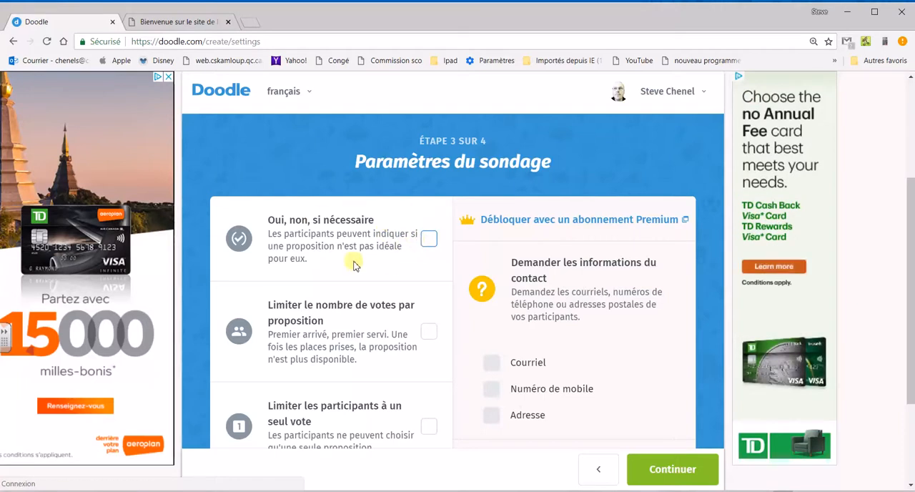
pyautogui.scroll(-1, 352, 266)
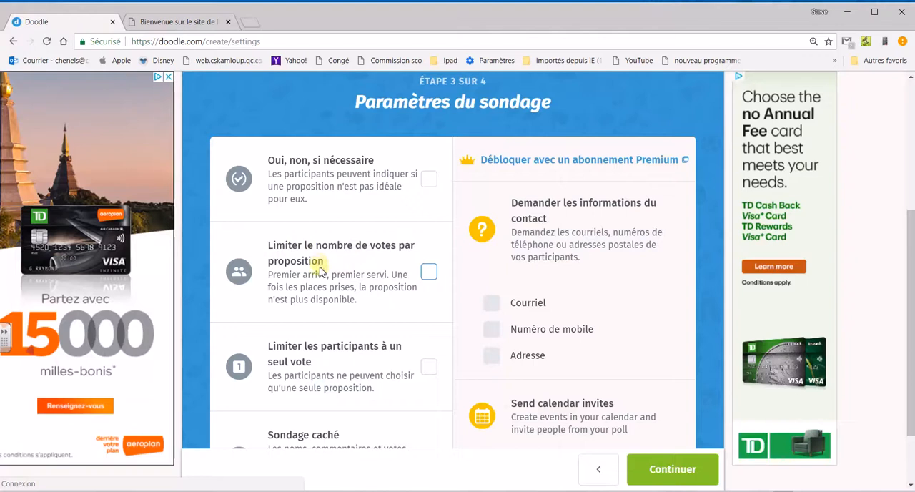
pyautogui.moveTo(386, 275); pyautogui.dragTo(277, 279)
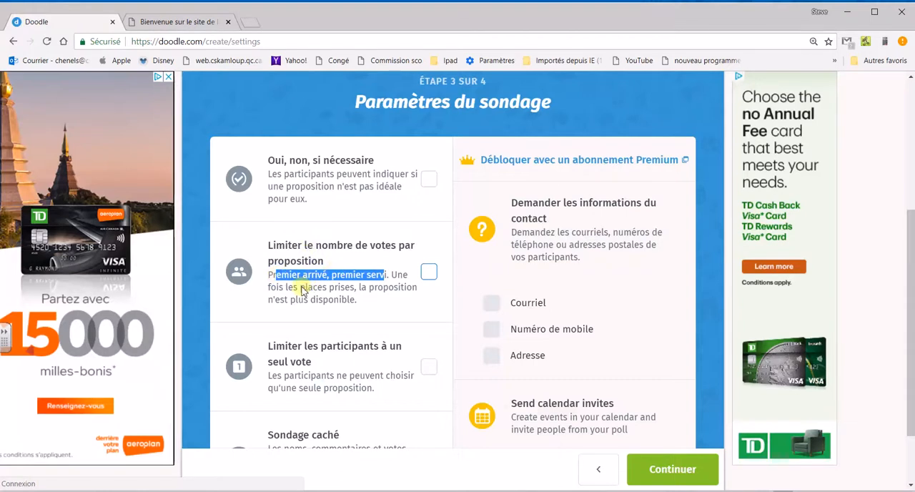
# Limit the votes per proposal to 1 and restrict each participant to a single vote.
pyautogui.click(302, 288)
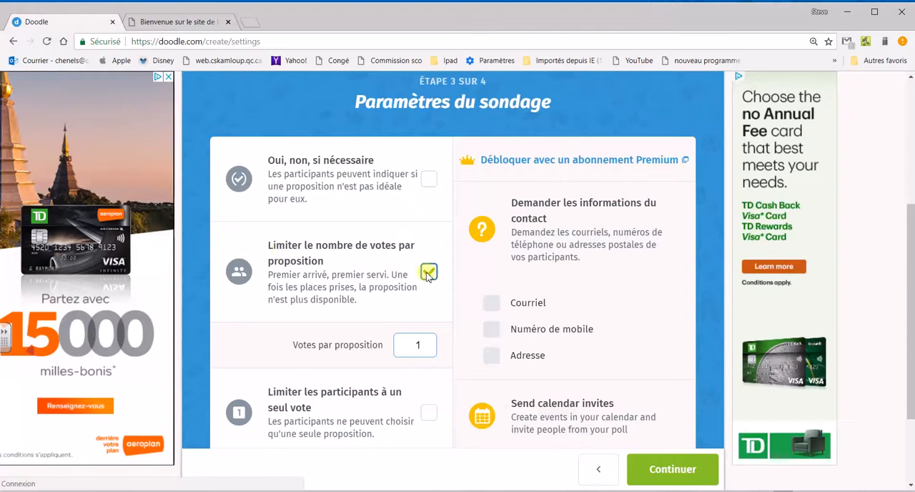
pyautogui.scroll(-2, 387, 303)
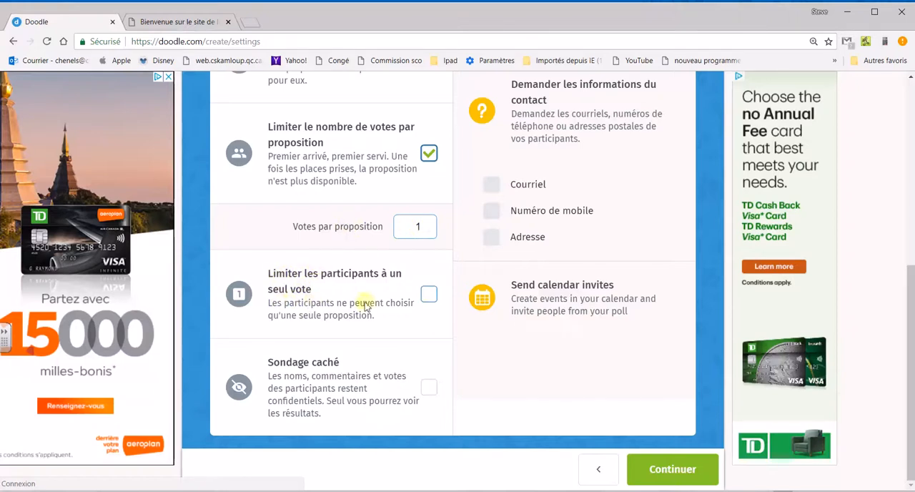
pyautogui.click(427, 299)
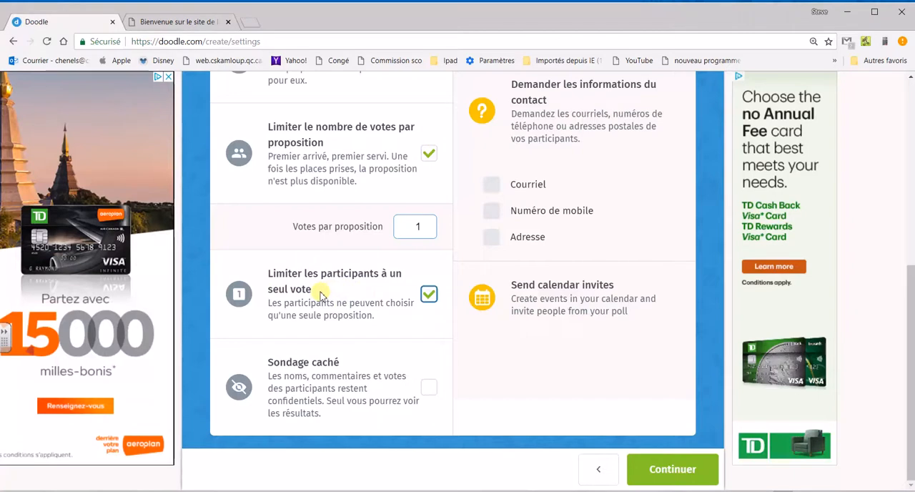
# Enable the hidden poll option (Sondage caché) so participants' names, comments and votes stay confidential.
pyautogui.moveTo(274, 362); pyautogui.dragTo(345, 365)
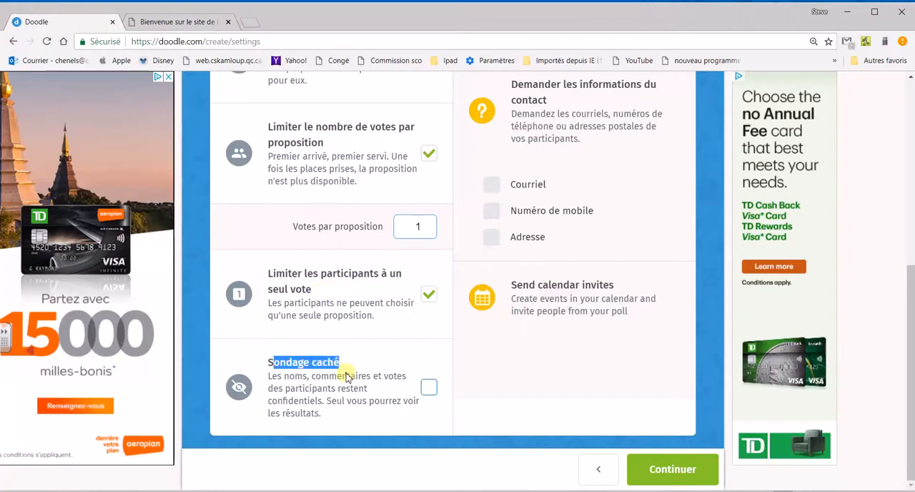
pyautogui.click(346, 374)
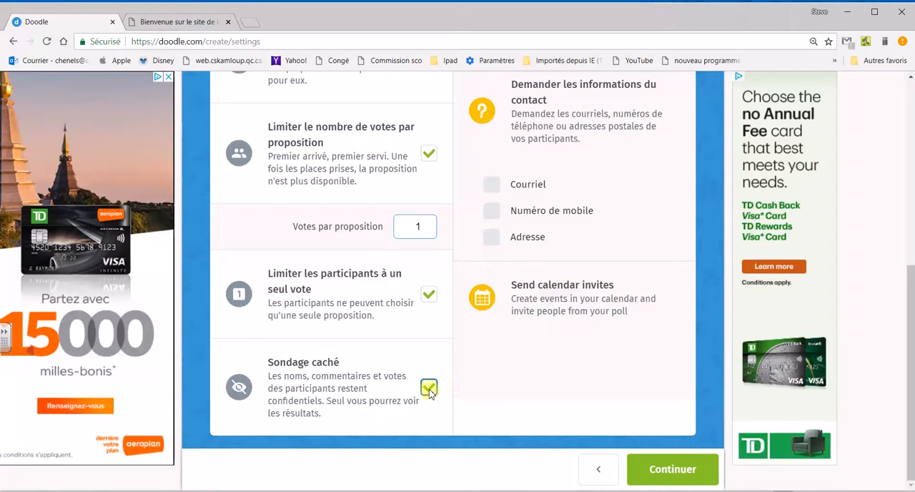
pyautogui.scroll(2, 372, 210)
pyautogui.scroll(-2, 372, 231)
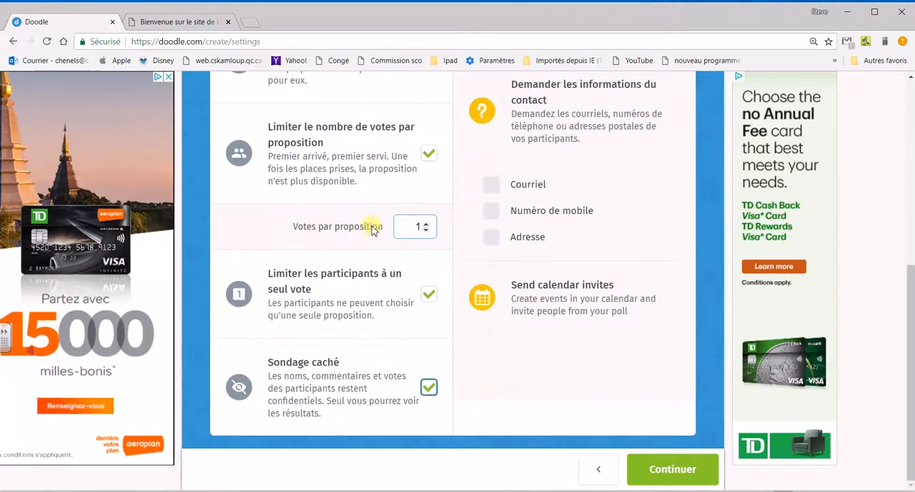
# Finish creating the poll with the prefilled organizer details and copy its invitation link.
pyautogui.click(667, 474)
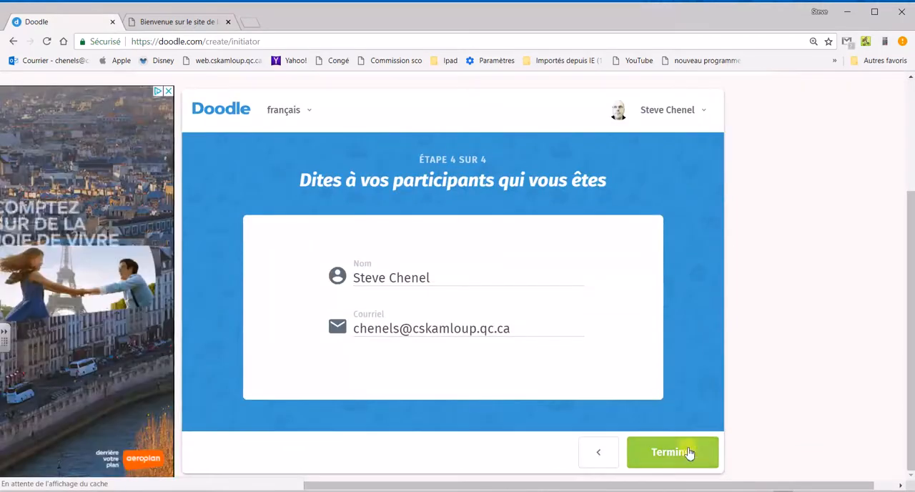
pyautogui.click(687, 453)
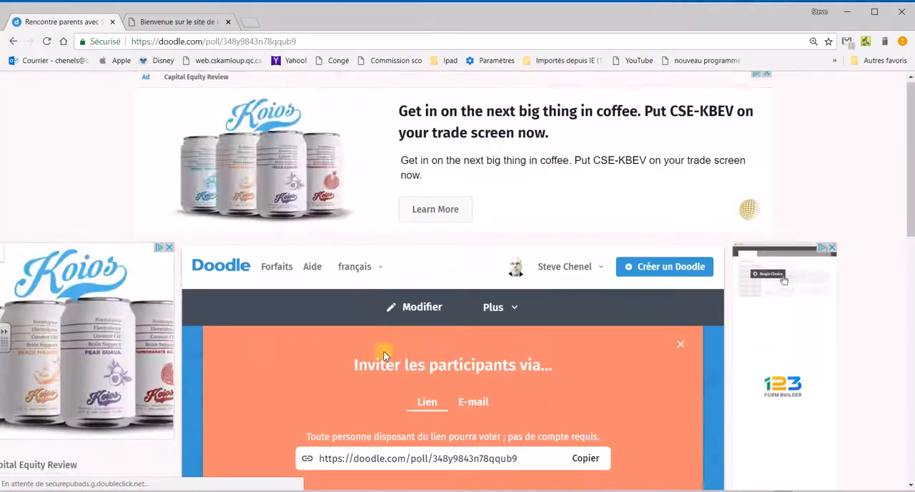
pyautogui.scroll(-3, 383, 356)
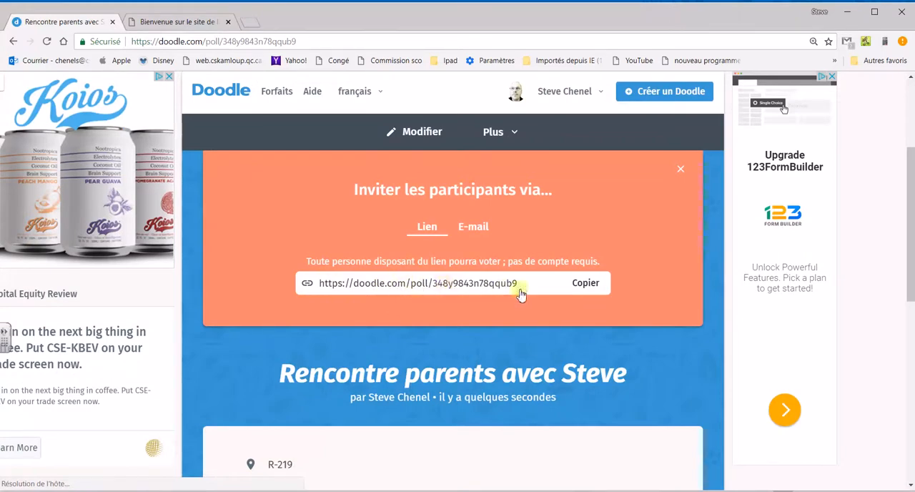
pyautogui.click(593, 289)
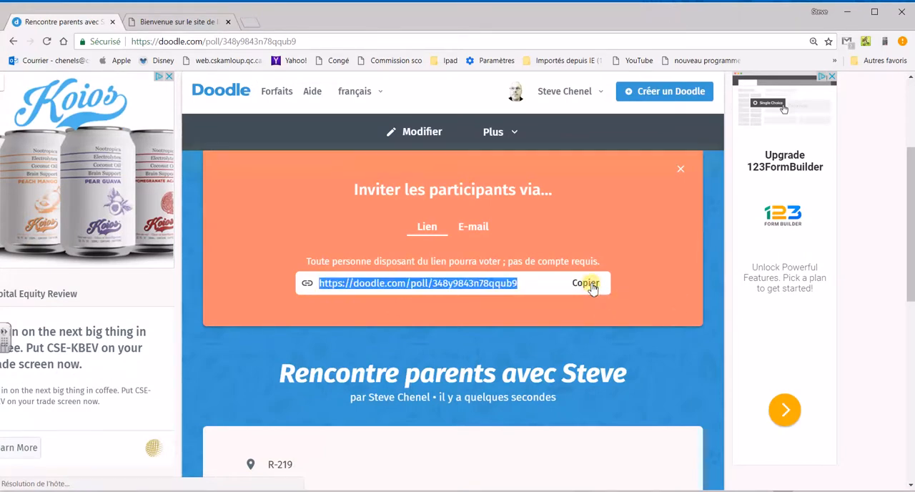
# Switch to Mozaïk-Portail at mozaikportail.ca in the other browser tab and open the writing options for the teacher's groups.
pyautogui.click(169, 22)
pyautogui.click(172, 41)
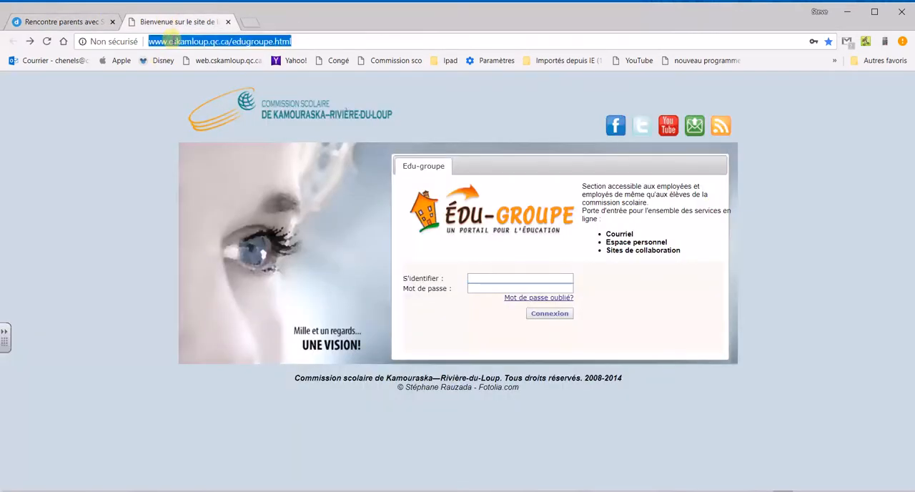
pyautogui.write('mozaikportail.ca')
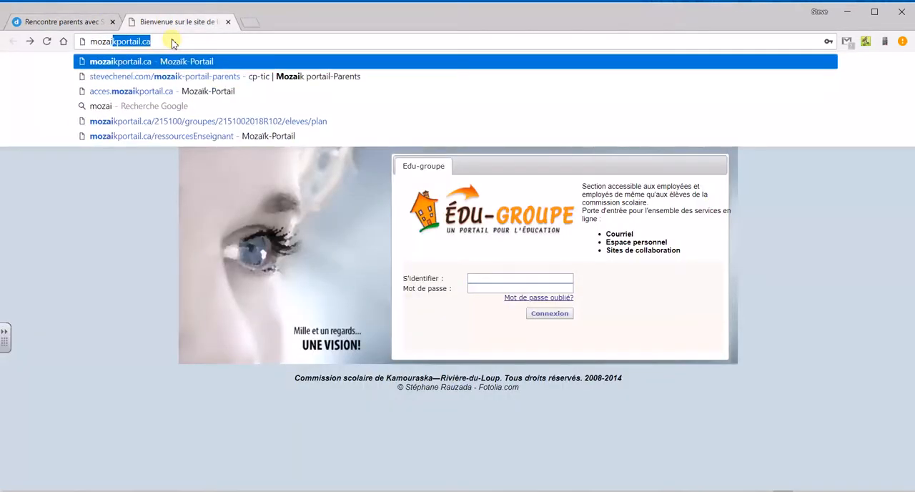
pyautogui.press('Return')
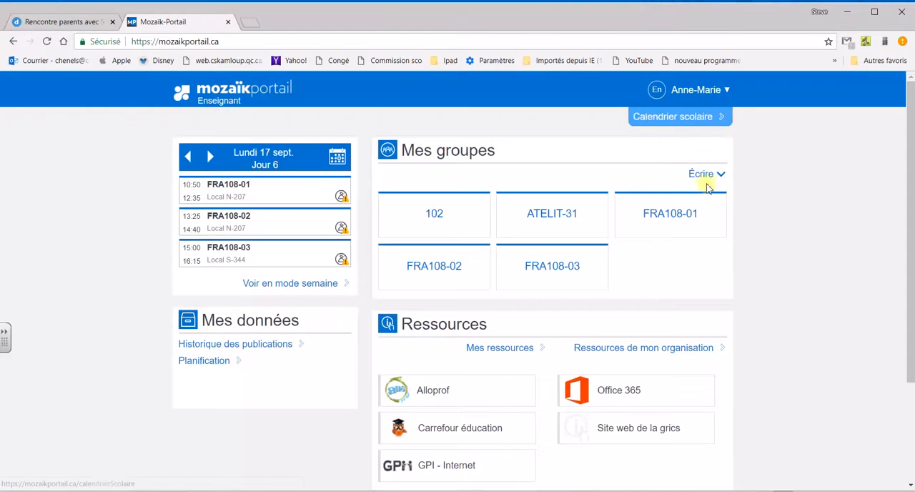
pyautogui.click(713, 180)
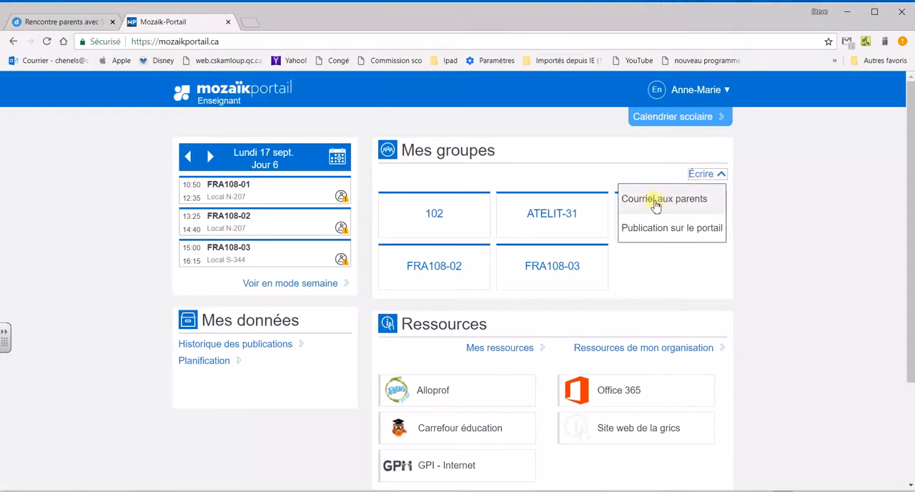